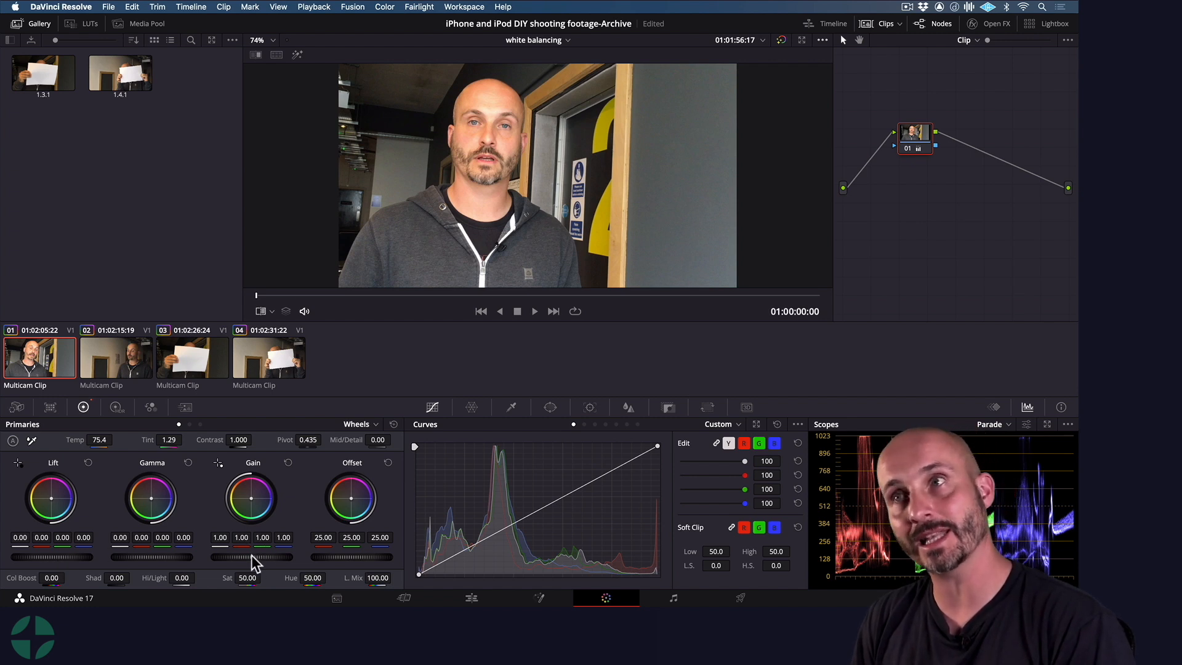
Brighten the first clip by raising its Gain evenly across all channels to about 1.10.
drag(246, 555, 300, 556)
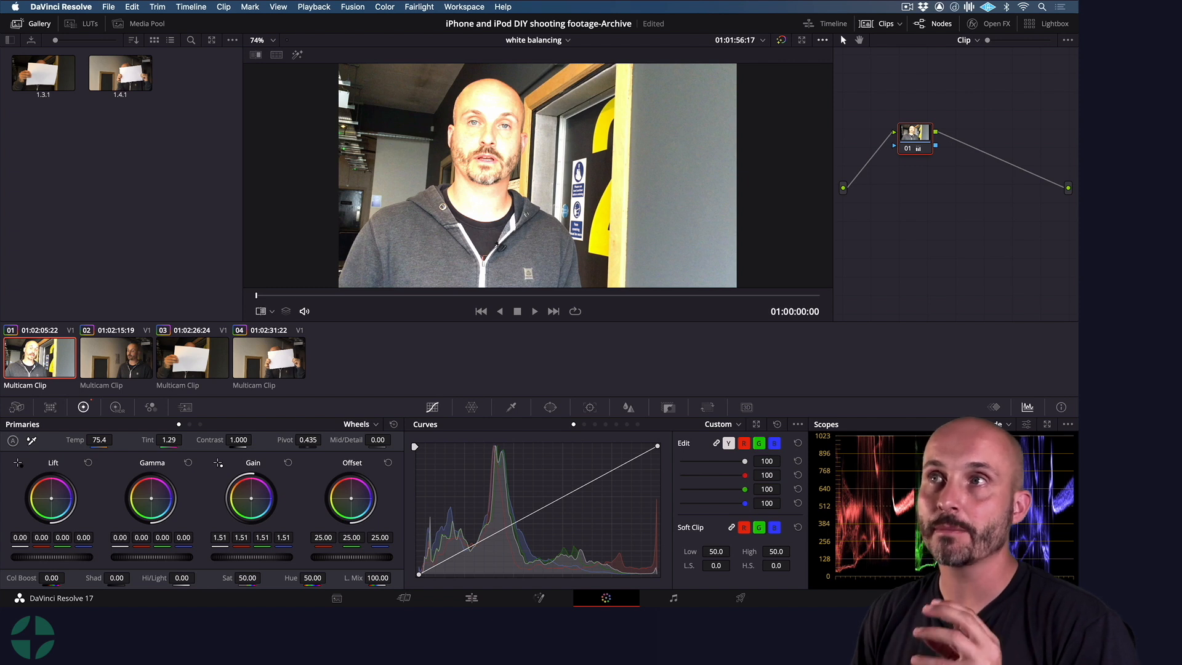
mouse_move(299, 555)
mouse_down()
mouse_move(273, 555)
mouse_move(288, 557)
mouse_up()
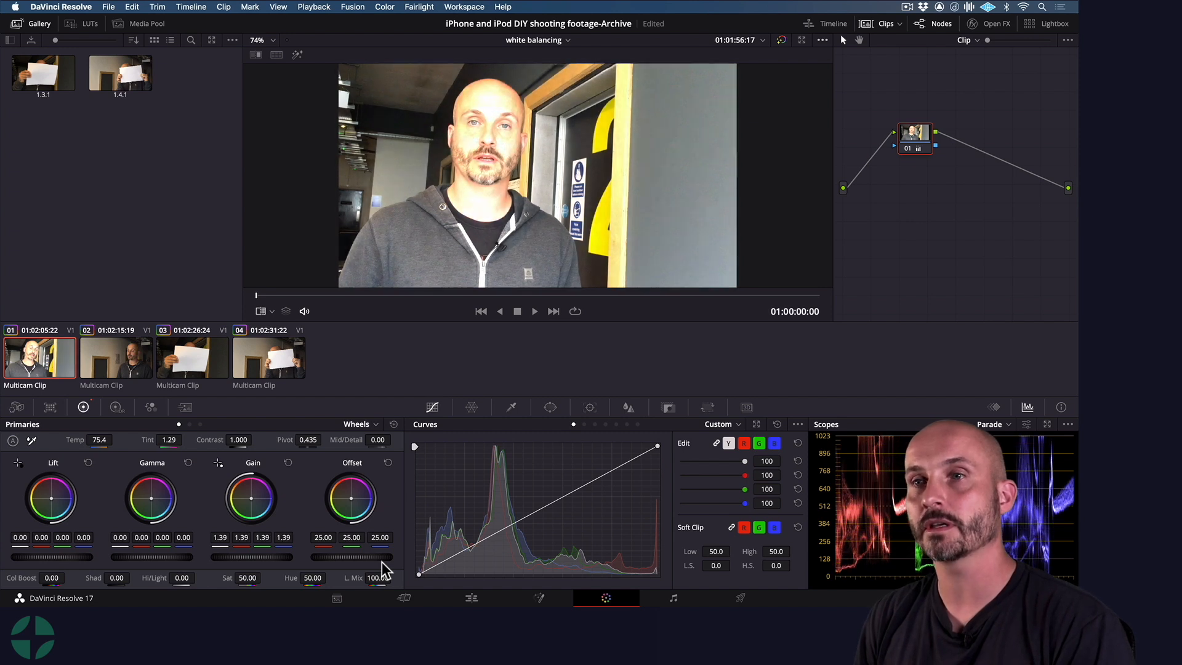
click(288, 462)
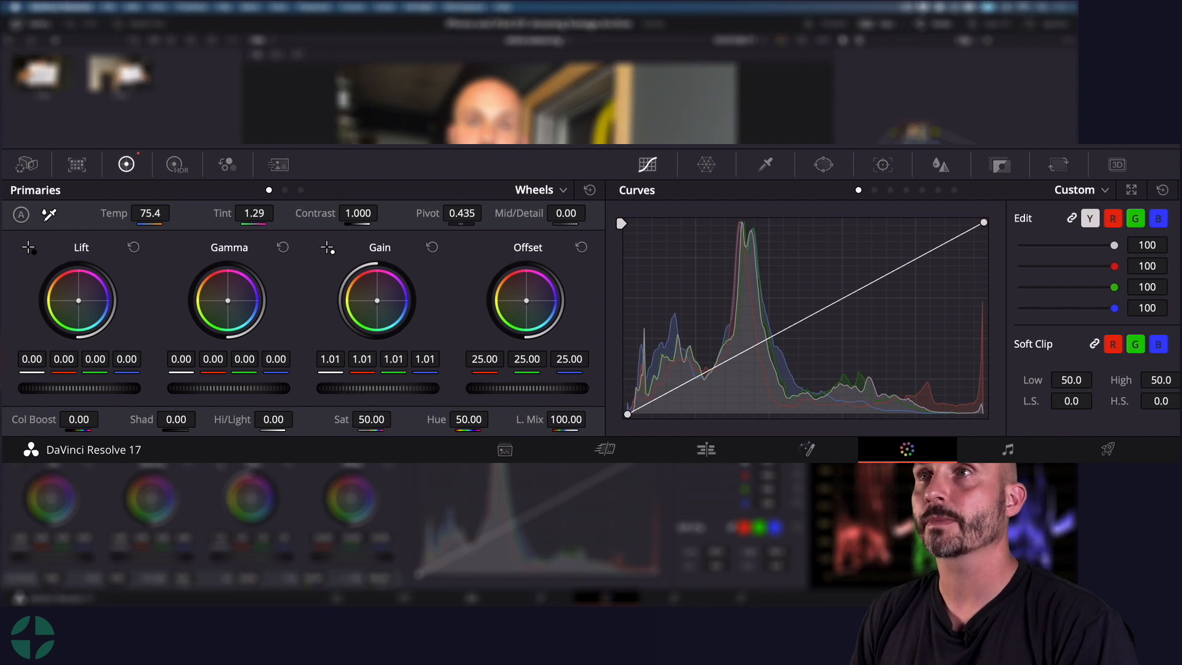
drag(377, 388, 418, 388)
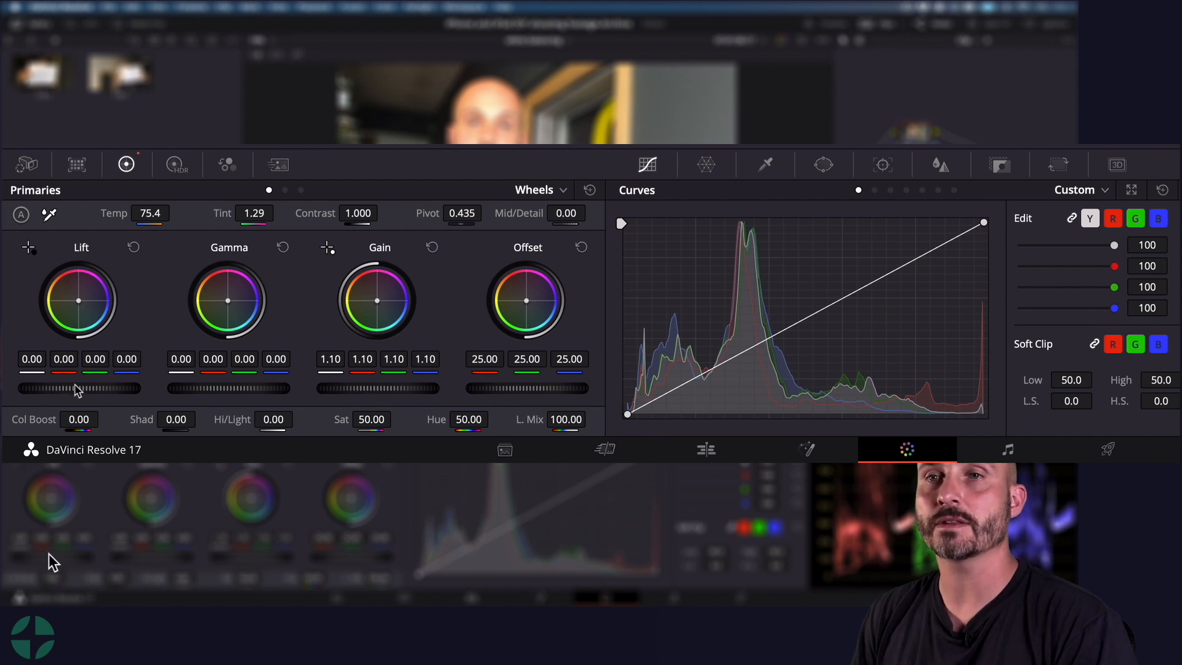
mouse_move(79, 392)
mouse_down()
mouse_move(66, 392)
mouse_move(78, 392)
mouse_up()
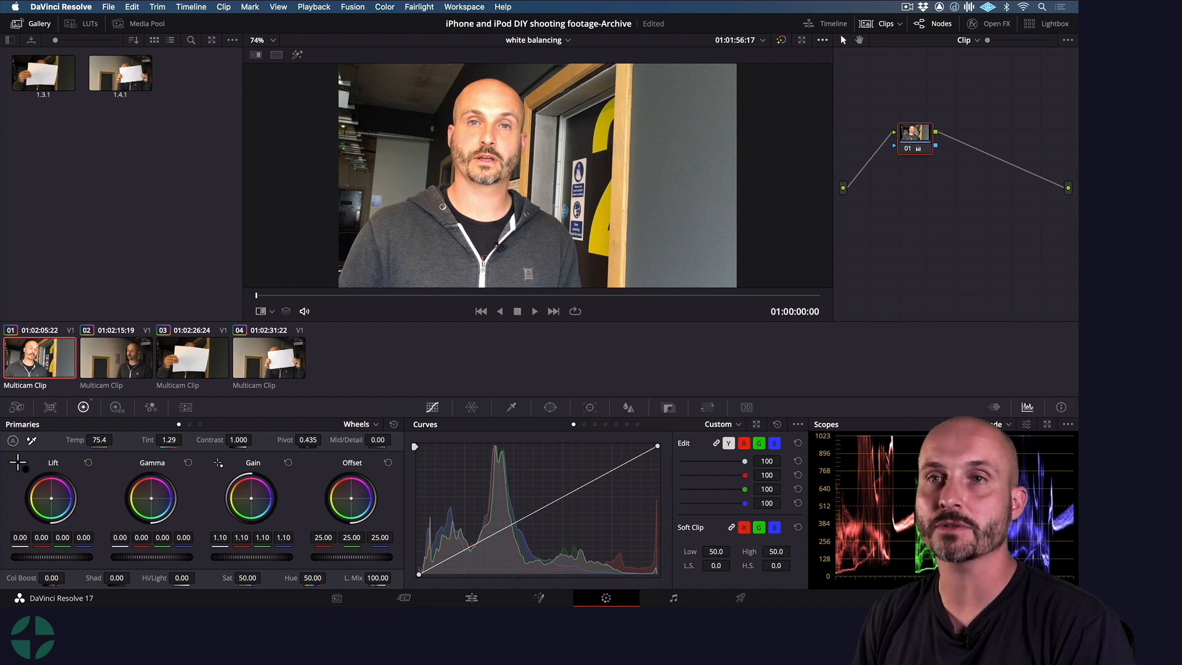
Try picking the black point in the dark background and the white point on the door sign, with master Gain lowered to about 1.04.
click(366, 123)
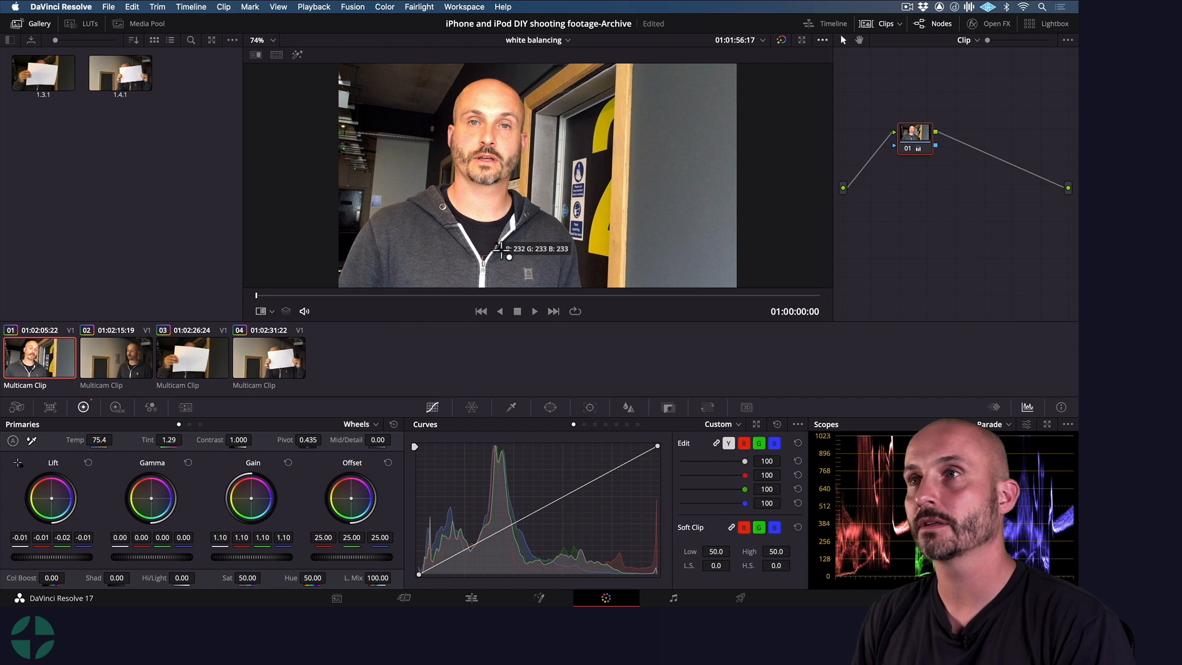
click(581, 176)
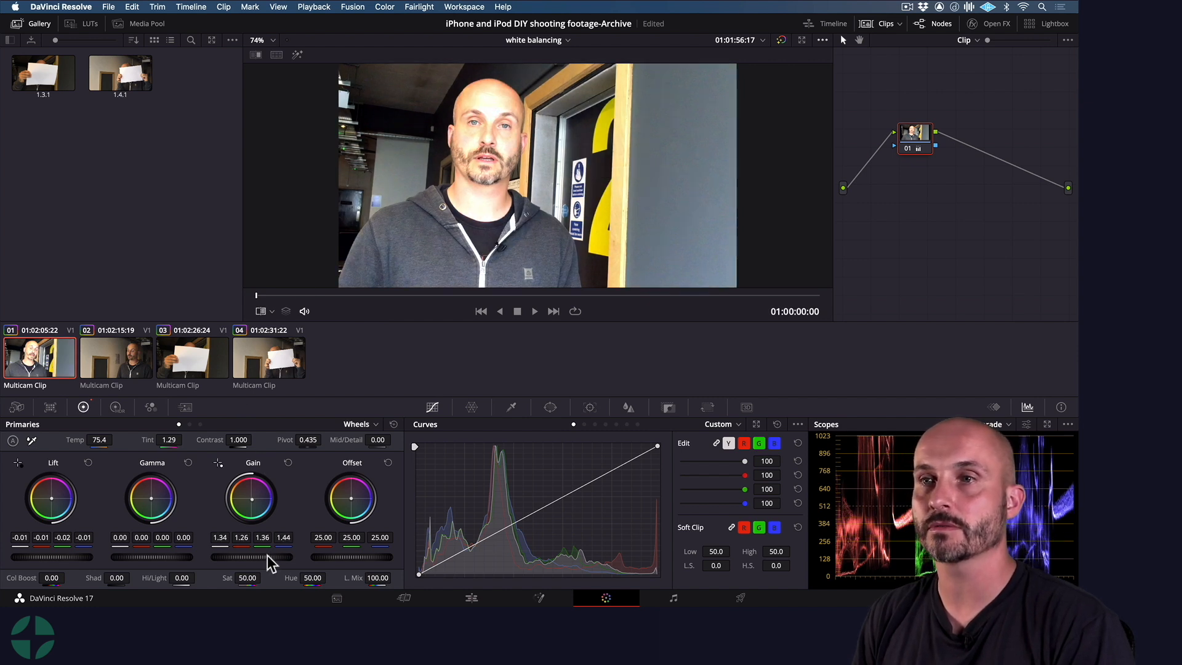
drag(251, 557, 238, 556)
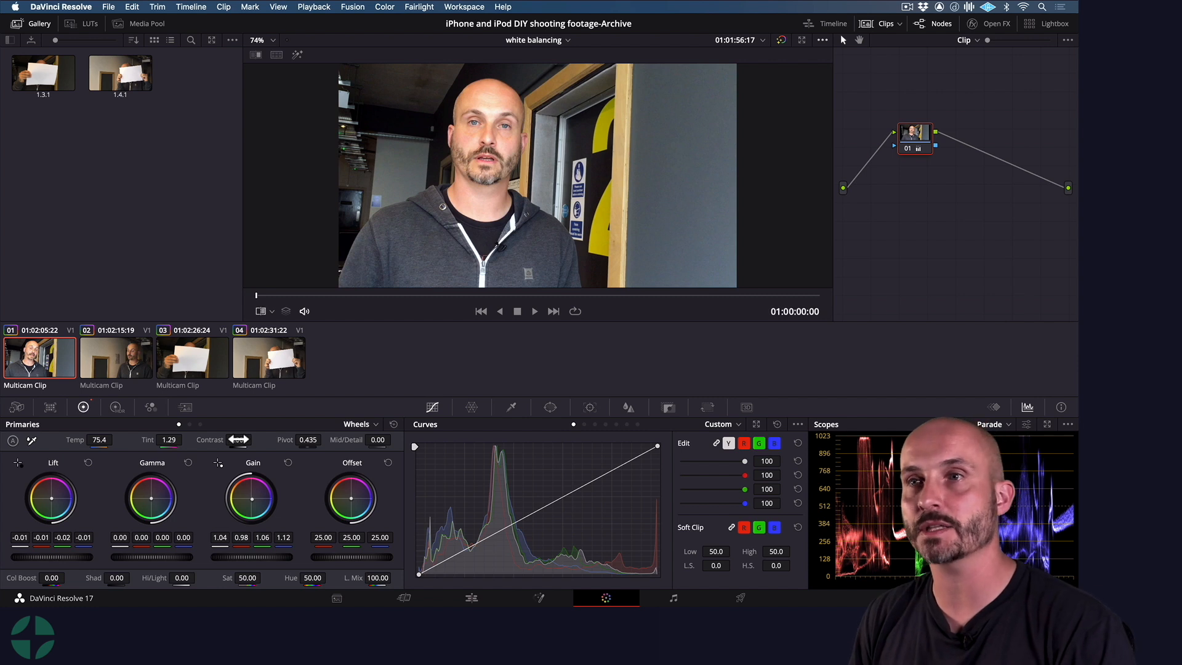
Try a contrast of about 1.312 on the first clip, with master Gain at 0.87 and Lift at 0.03.
mouse_move(245, 439)
mouse_down()
mouse_move(207, 440)
mouse_move(255, 439)
mouse_up()
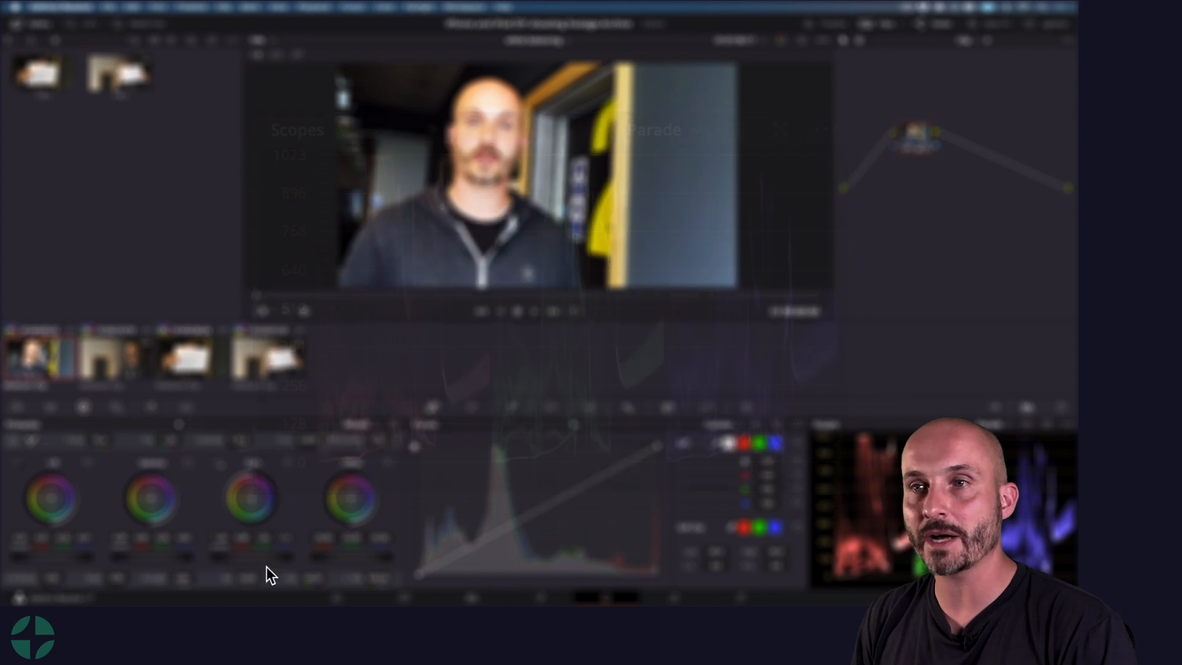
drag(254, 555, 289, 556)
drag(94, 556, 60, 556)
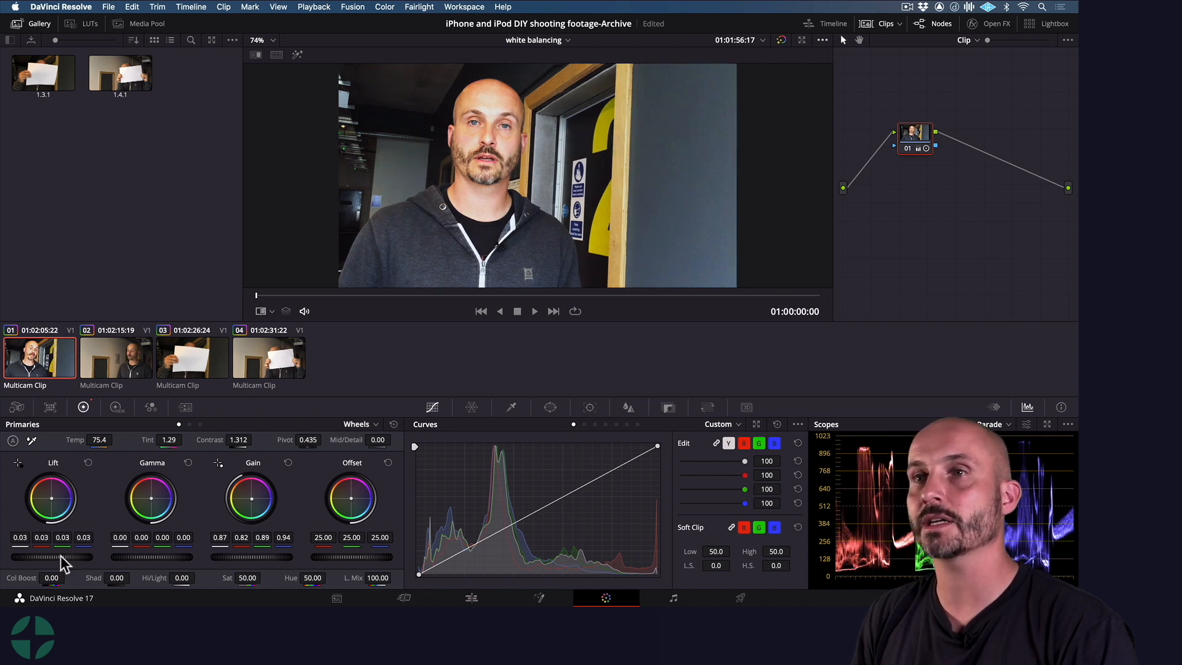
mouse_move(259, 442)
mouse_down()
mouse_move(241, 442)
mouse_move(252, 442)
mouse_up()
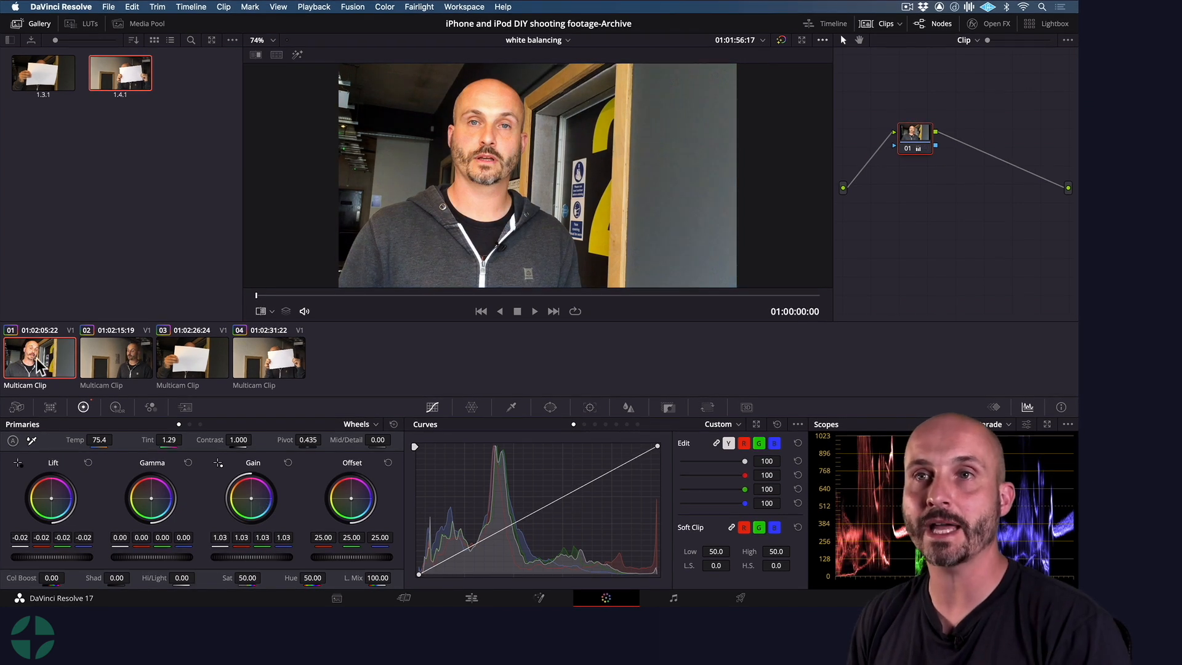
Compare the first two clips with the white-paper reference still using Image Wipe, trying the vertical and horizontal wipe styles.
click(133, 358)
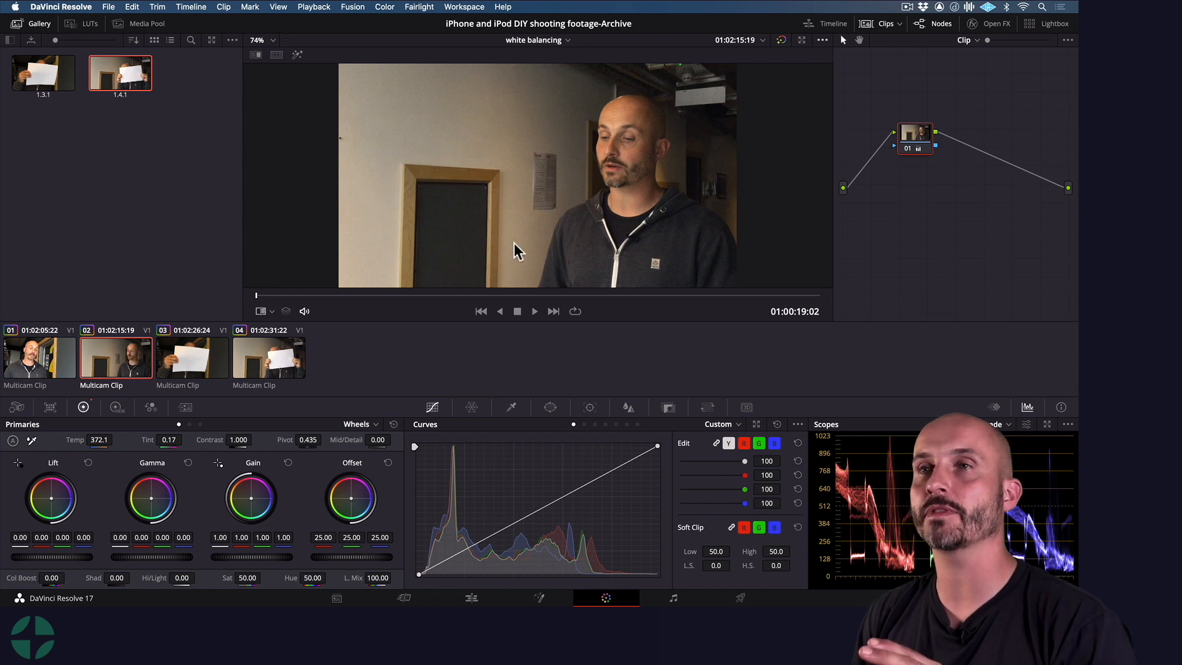
click(39, 364)
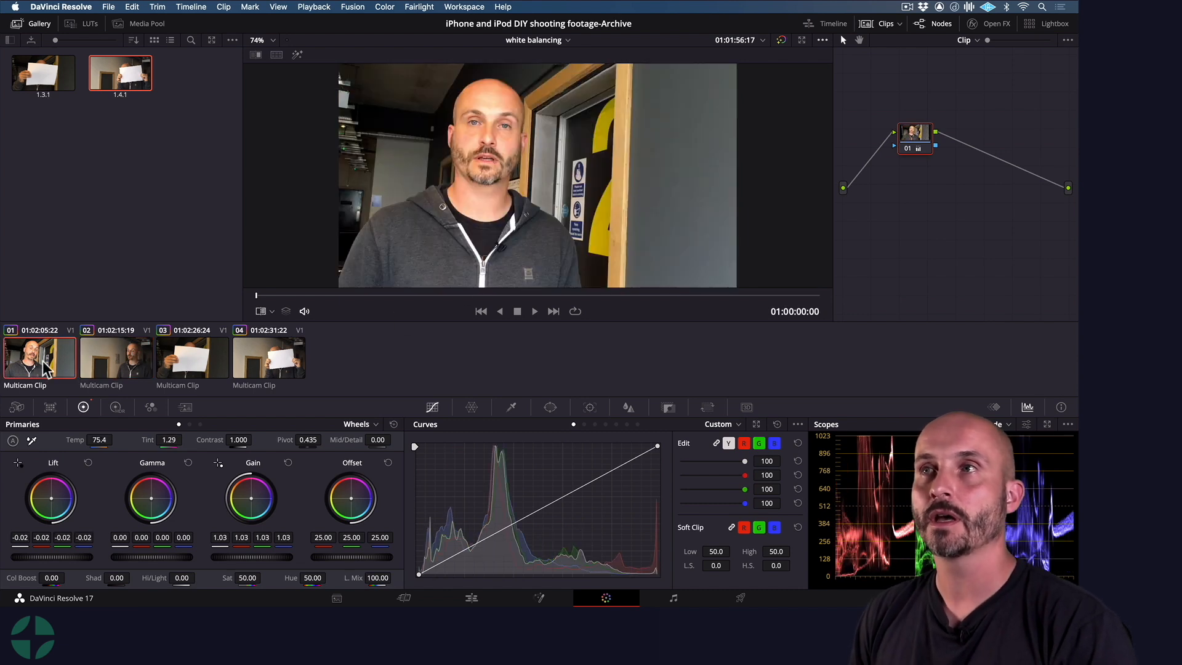
click(259, 53)
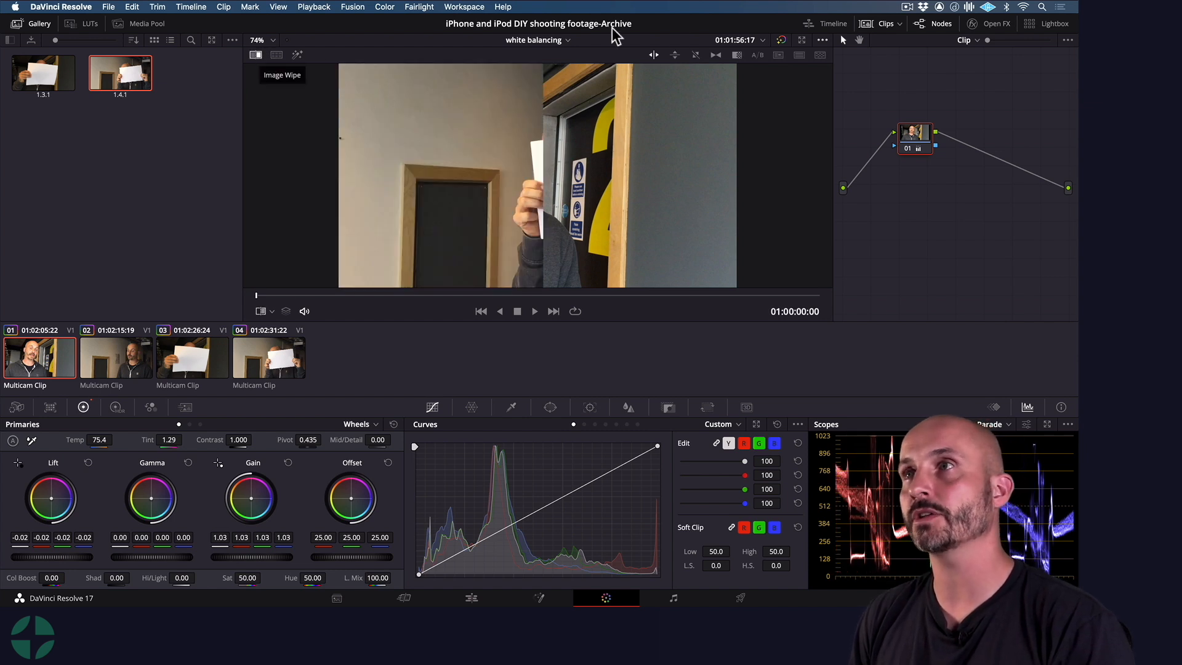
click(676, 54)
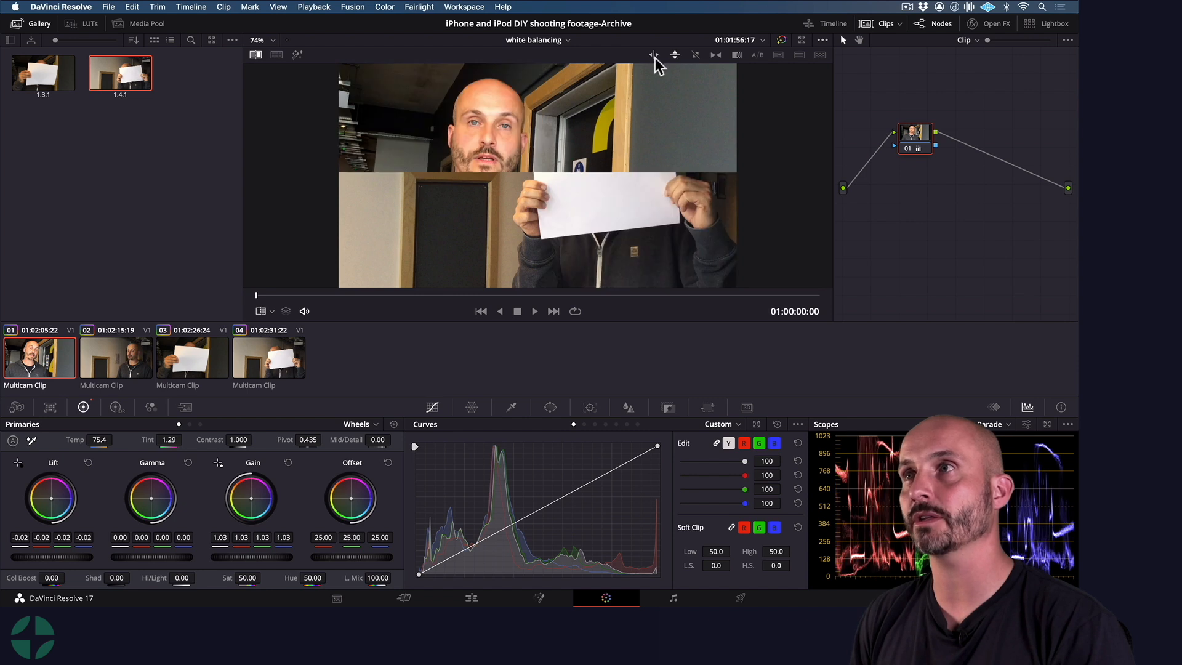
click(654, 55)
click(675, 55)
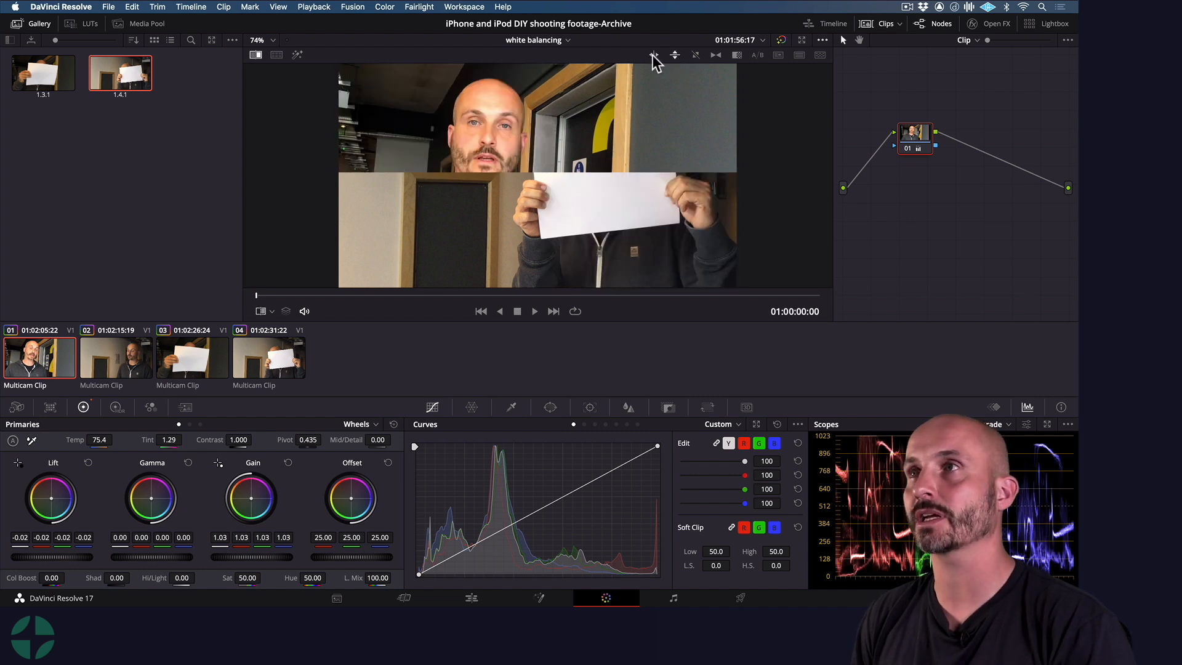
click(653, 54)
click(655, 54)
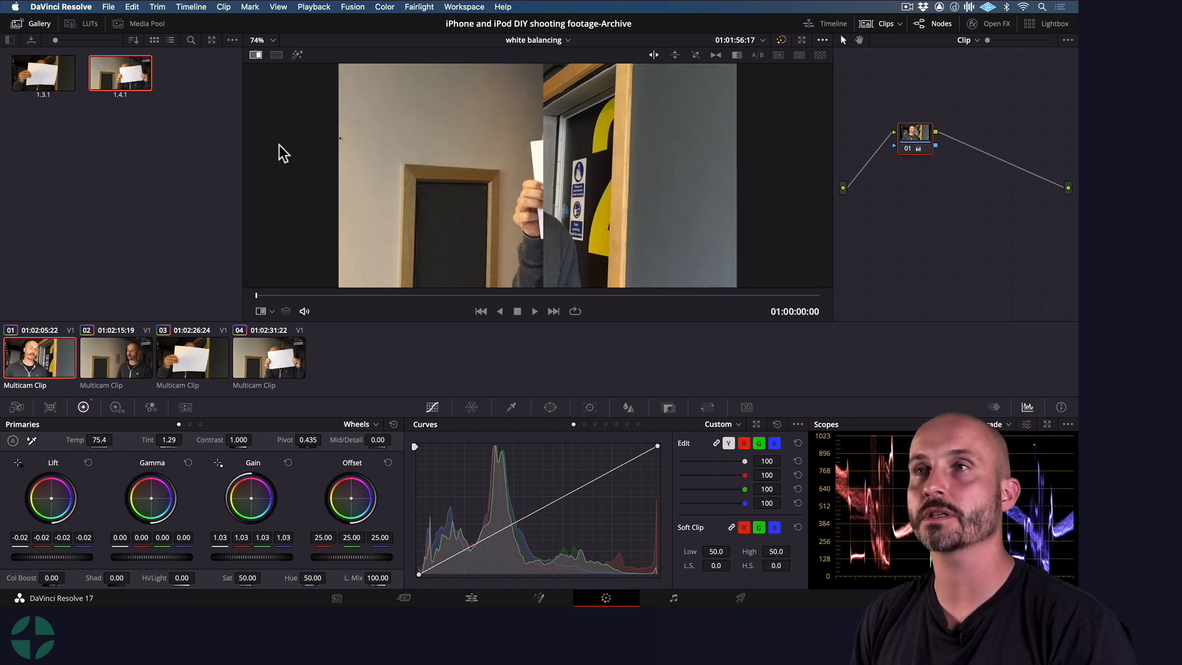
click(124, 366)
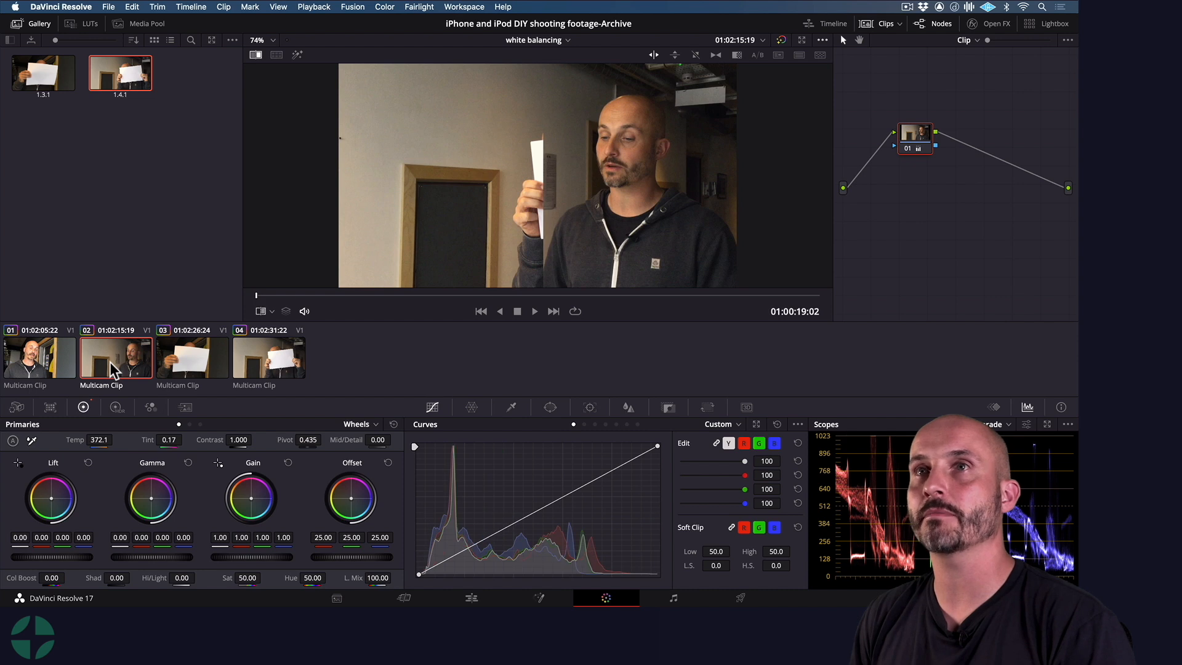
Turn off Image Wipe and grab a still of the first clip at 01:00:09:13.
click(48, 362)
click(344, 295)
drag(364, 295, 534, 293)
click(255, 55)
right_click(525, 158)
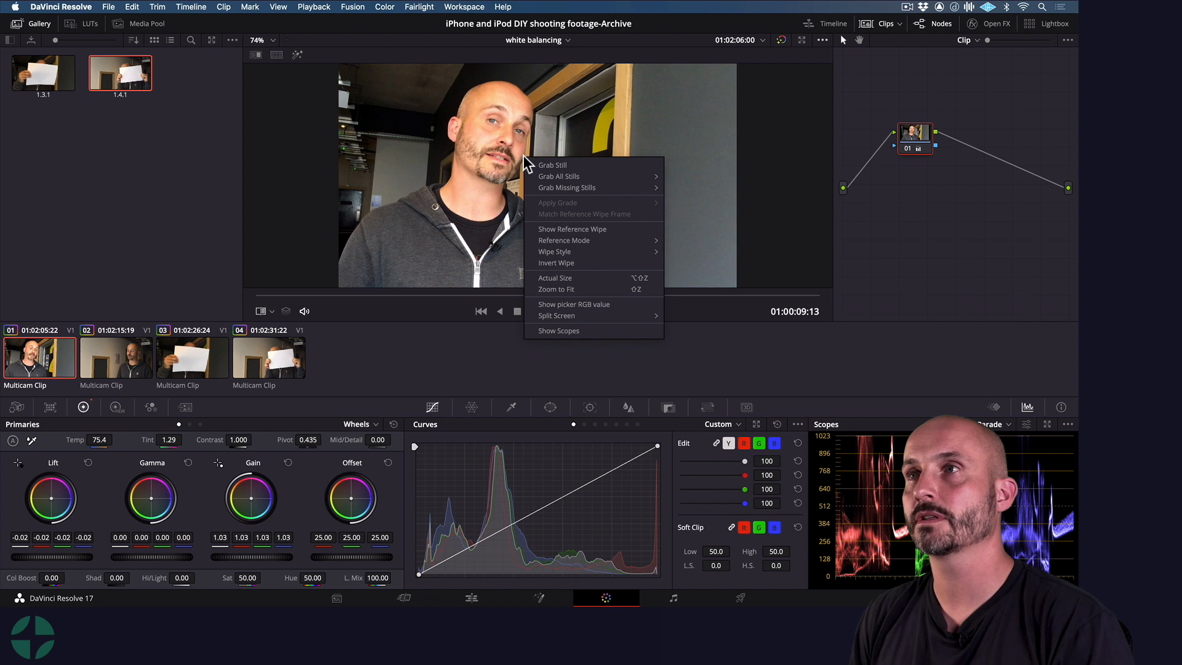
click(563, 166)
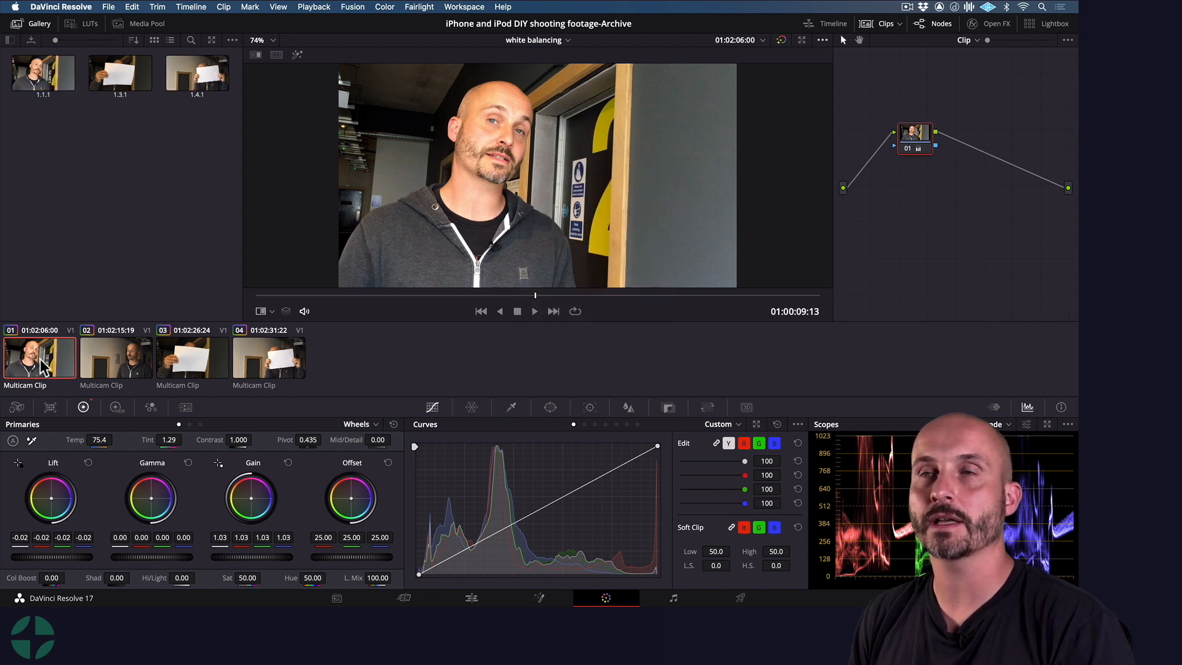
Wipe the first clip's still against the second clip and grab a still of the second clip at 01:00:25:04.
click(256, 55)
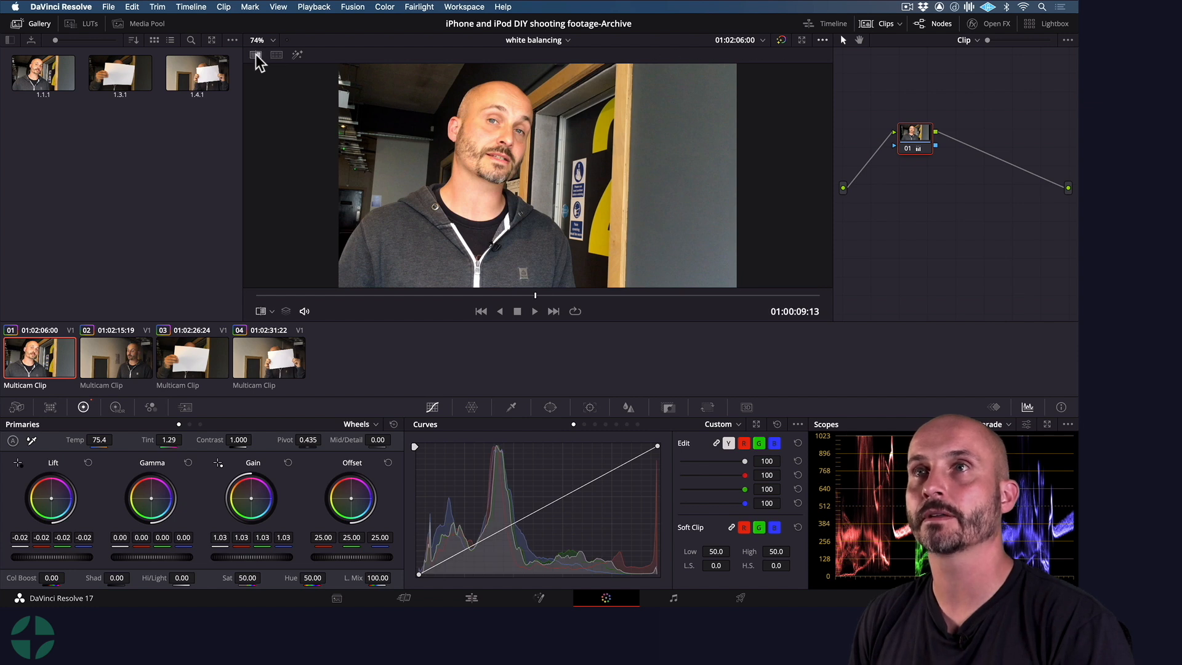
click(116, 357)
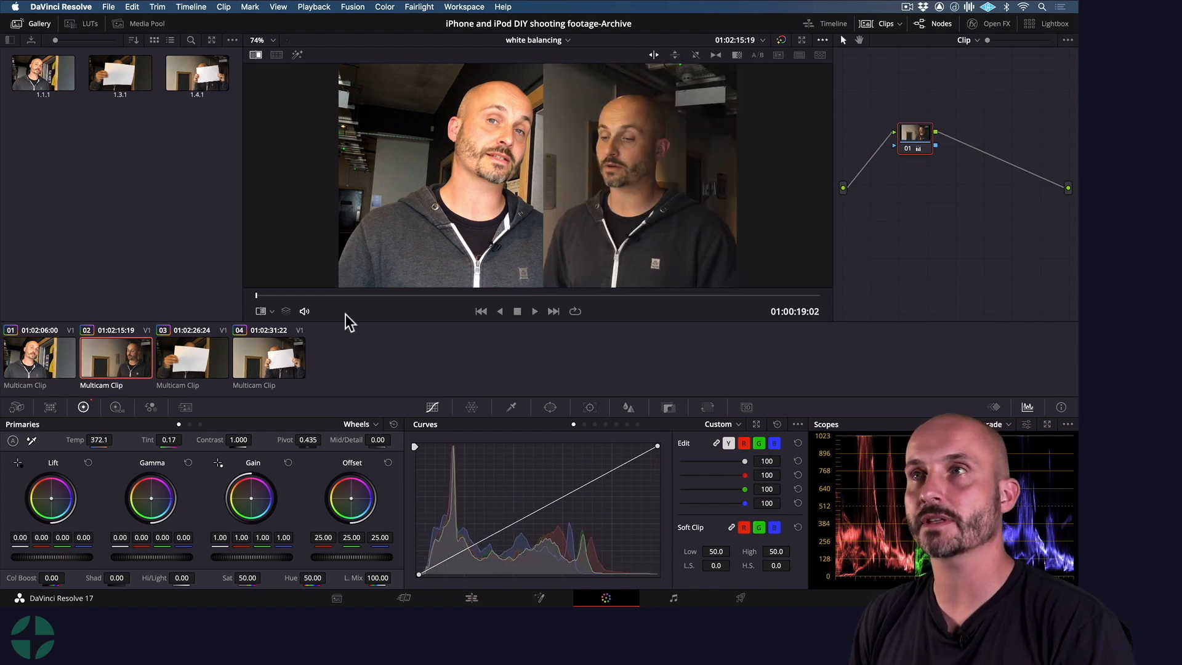
drag(549, 296, 564, 297)
right_click(652, 169)
click(674, 179)
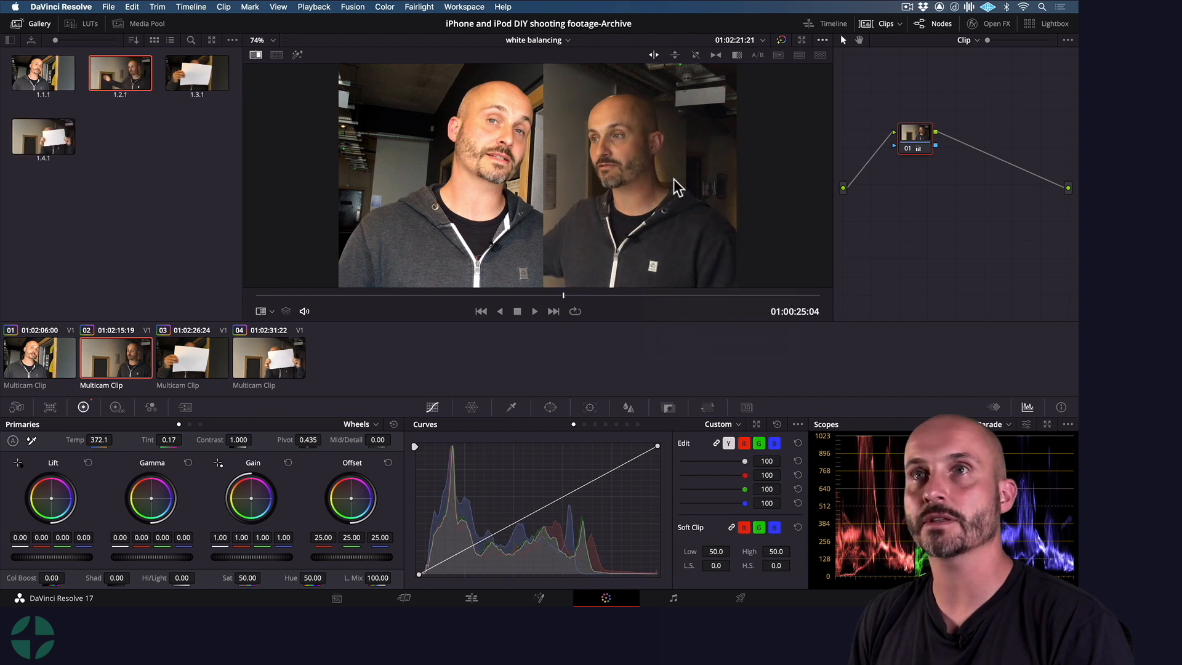
With the first clip's still as wipe reference, set the second clip's Gain to about 1.52 and contrast to about 0.966.
click(48, 74)
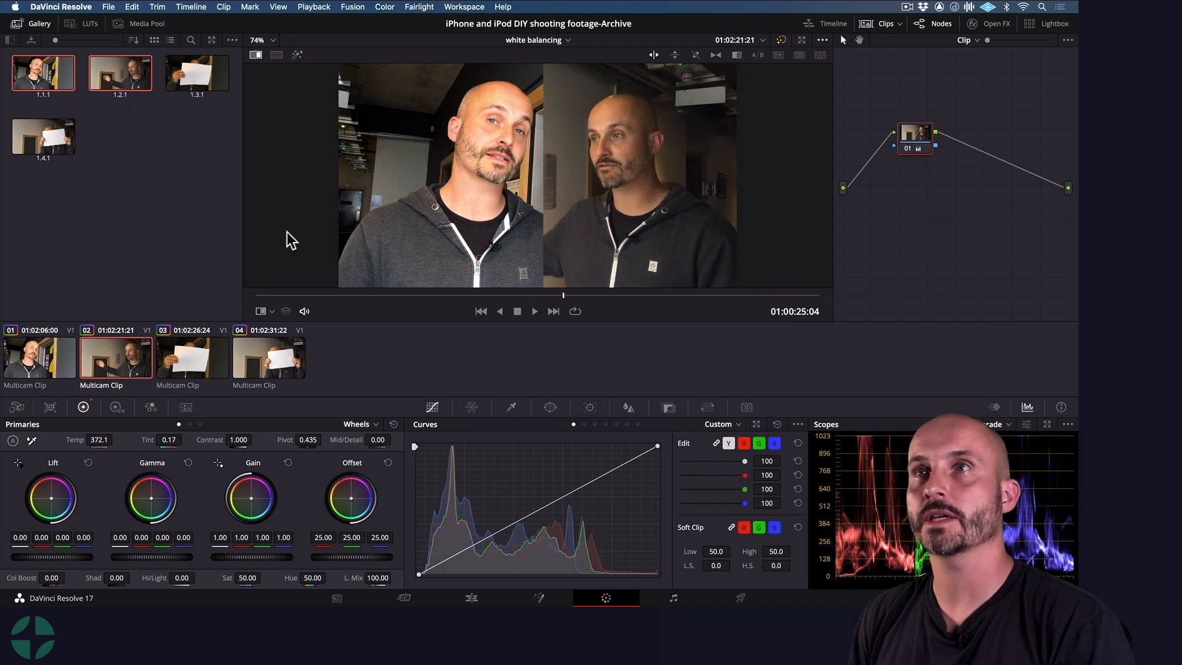
click(108, 367)
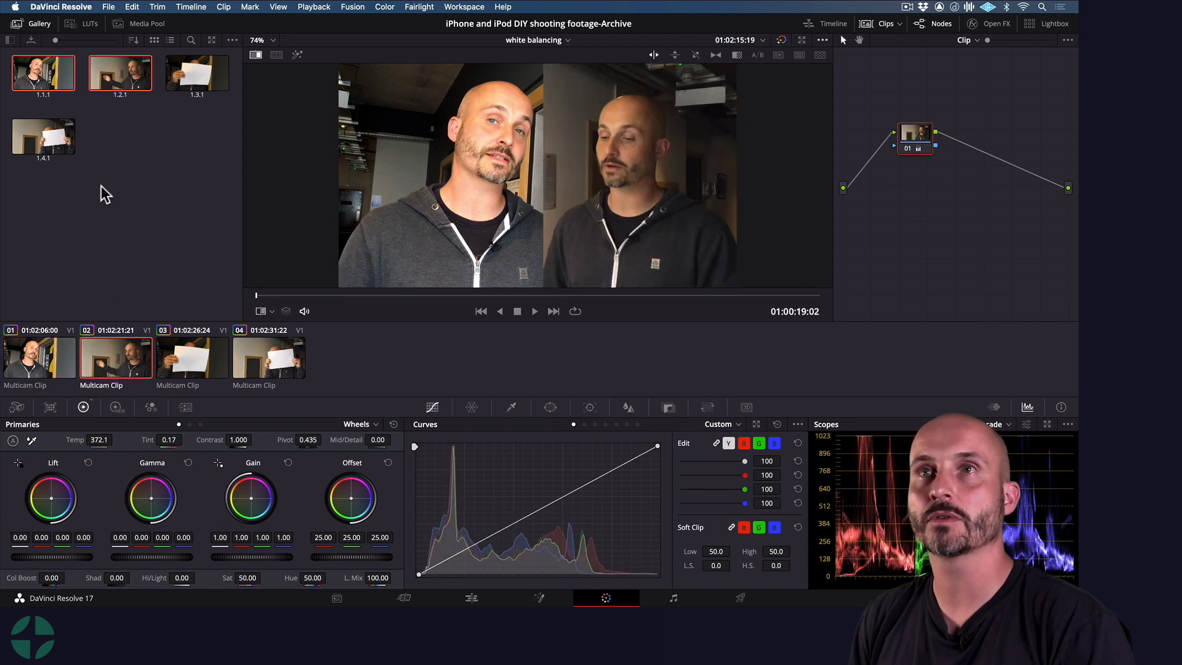
click(128, 131)
click(58, 80)
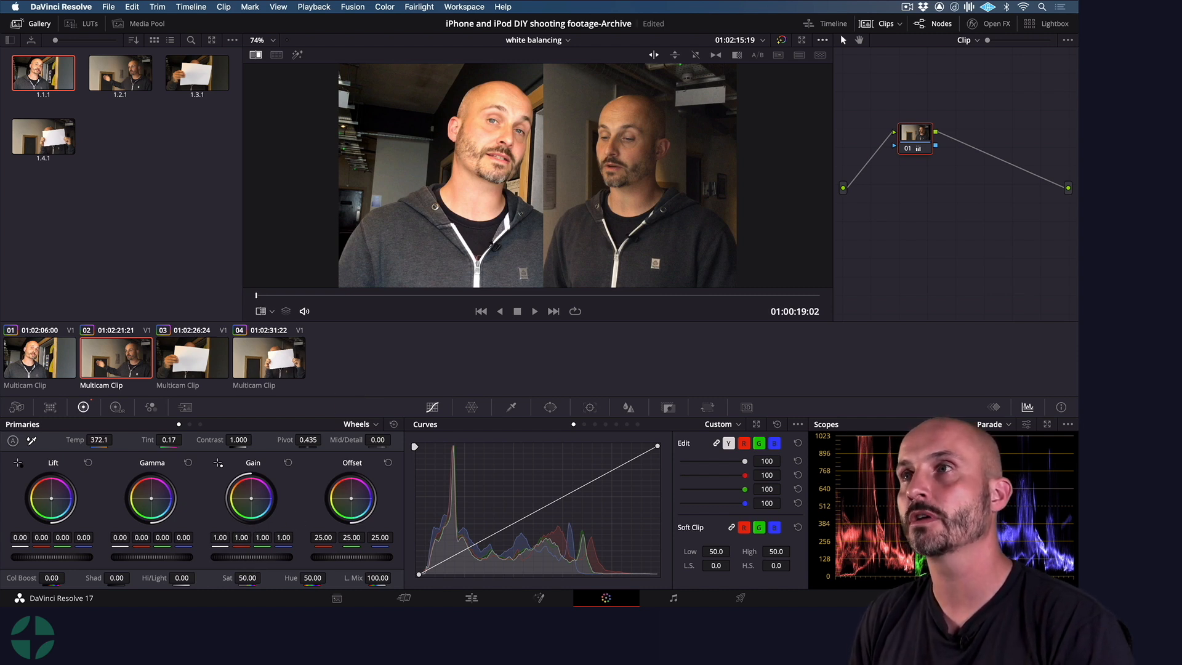
drag(249, 557, 306, 557)
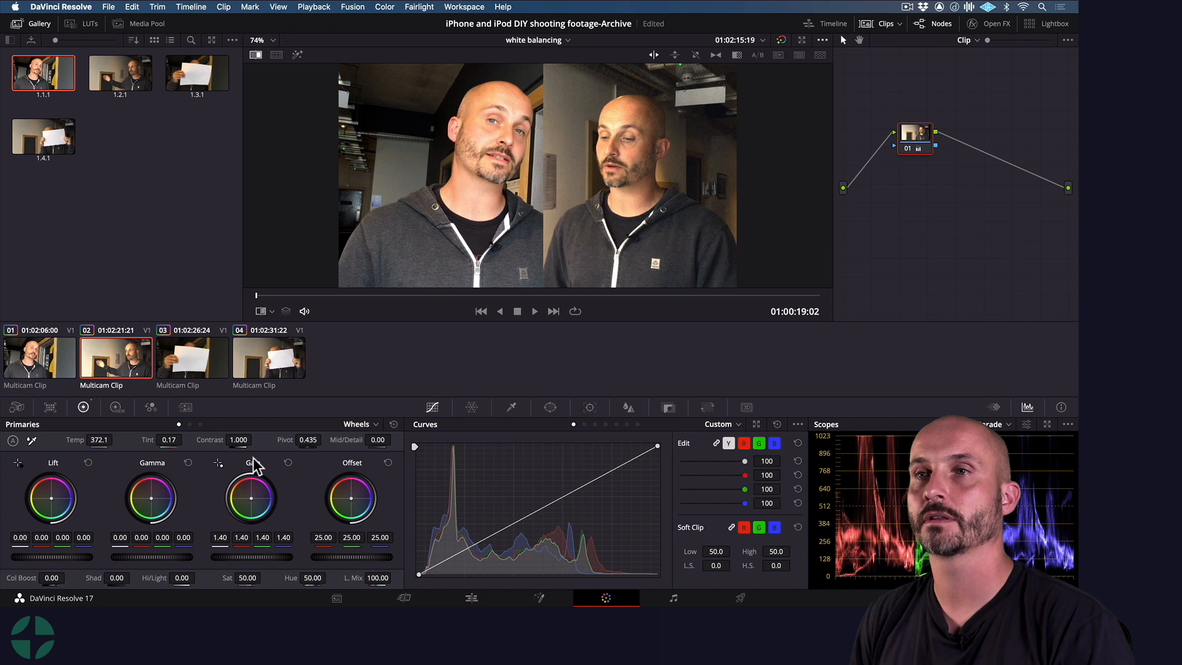
mouse_move(238, 439)
mouse_down()
mouse_move(225, 439)
mouse_move(244, 440)
mouse_up()
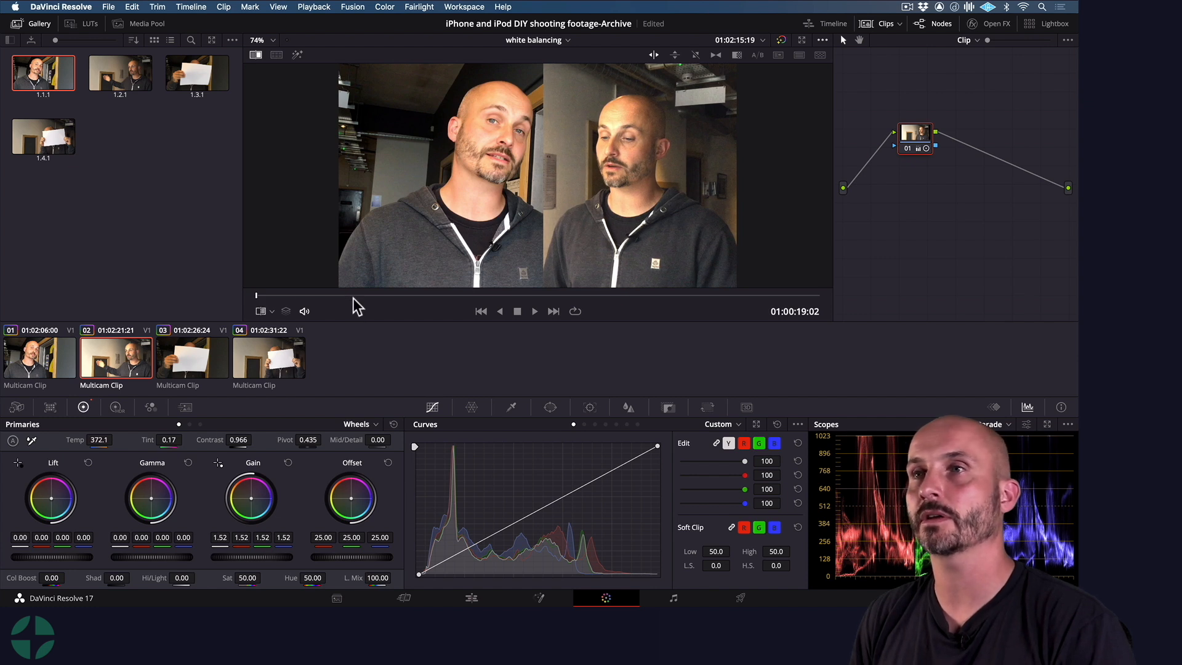
Check the match by scrubbing the second clip against the reference still and switching between the first two clips.
click(423, 296)
drag(431, 299, 600, 302)
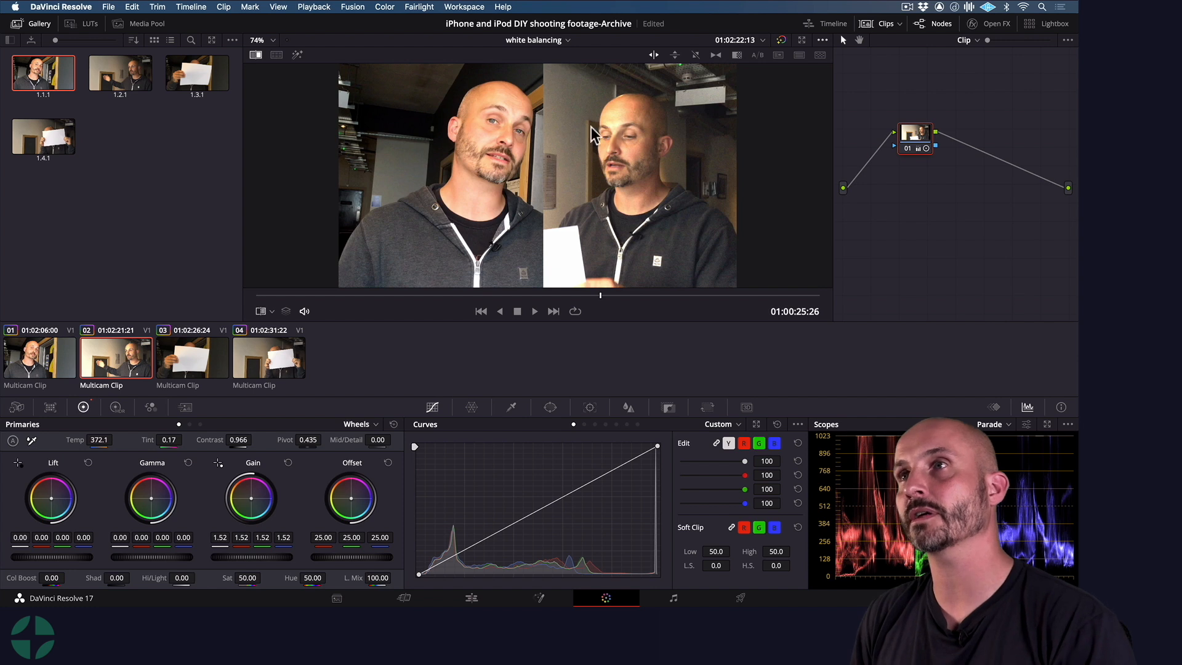
mouse_move(461, 295)
mouse_down()
mouse_move(423, 297)
mouse_move(472, 296)
mouse_up()
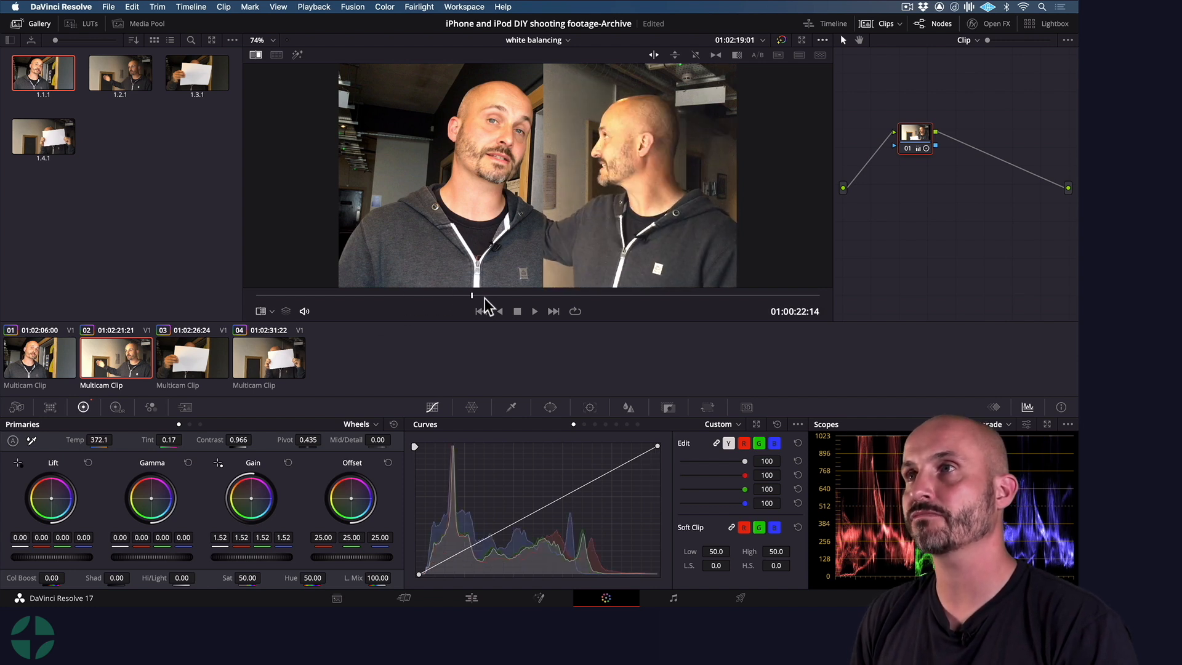
click(32, 373)
click(101, 360)
click(51, 360)
click(114, 359)
click(56, 360)
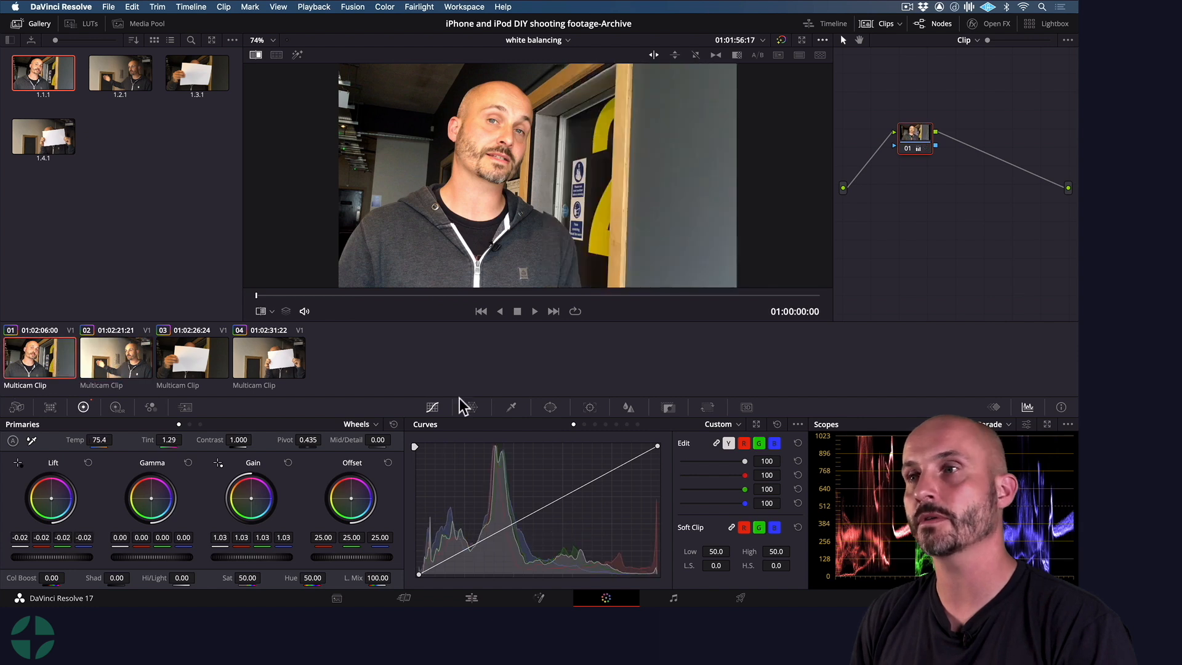
On the Edit page, enable Render Cache Color Output for all four multicam clips on the Video 1 track.
click(474, 598)
drag(553, 245, 607, 260)
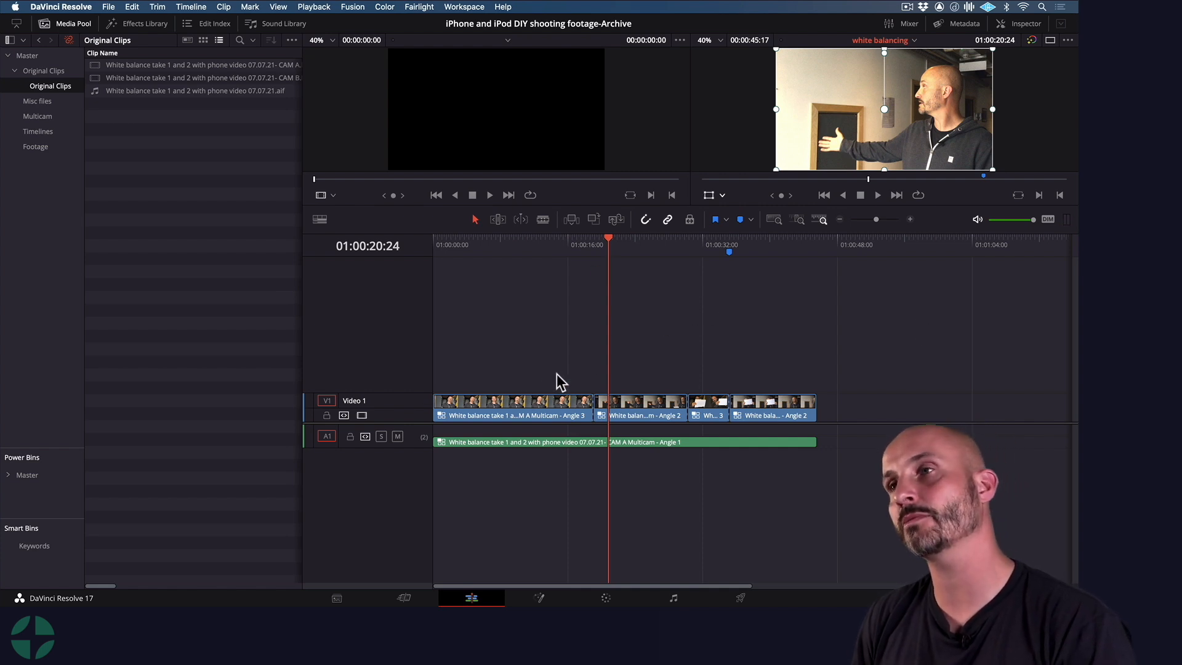
drag(501, 382, 748, 408)
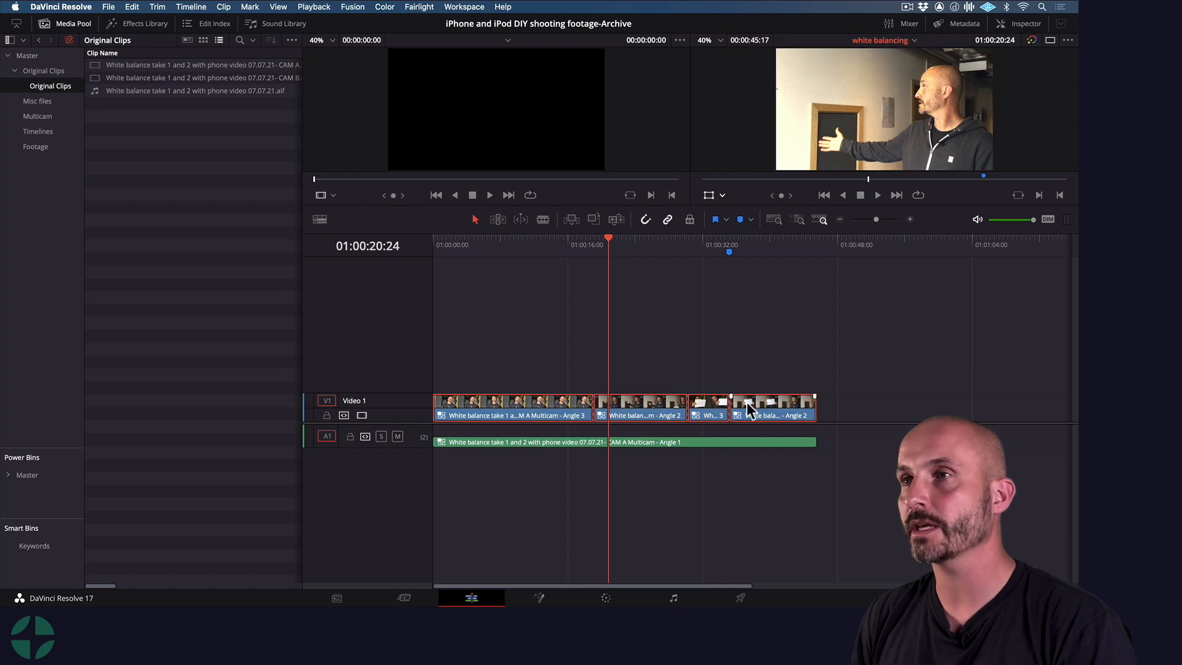
right_click(555, 407)
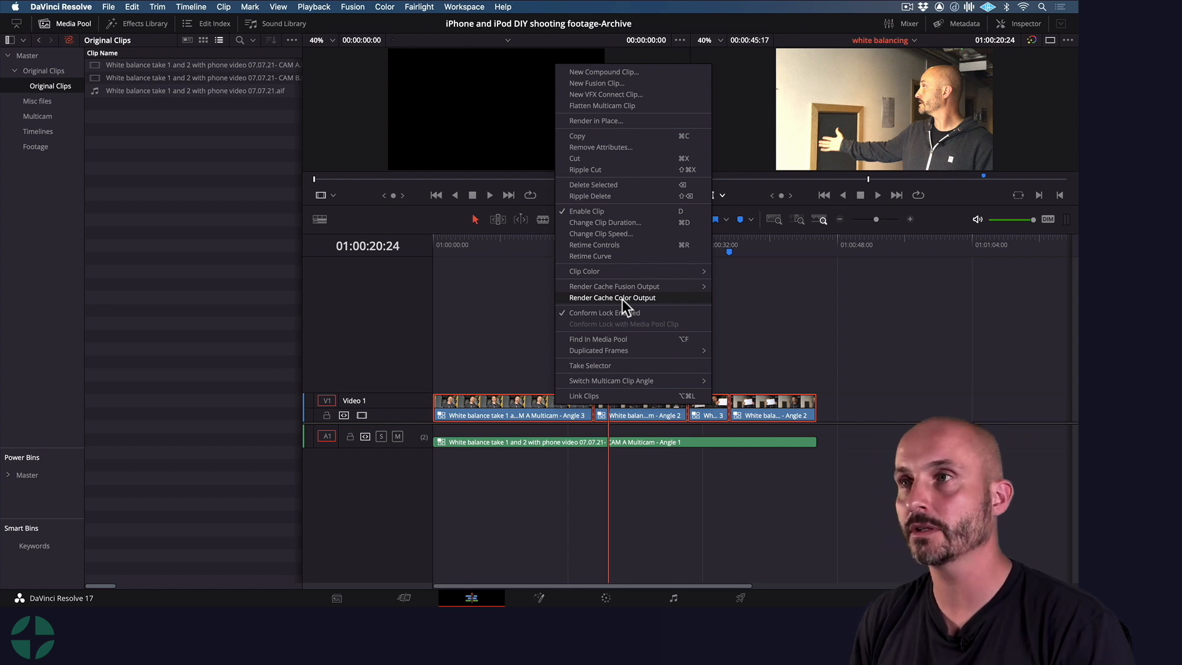
click(623, 298)
right_click(576, 399)
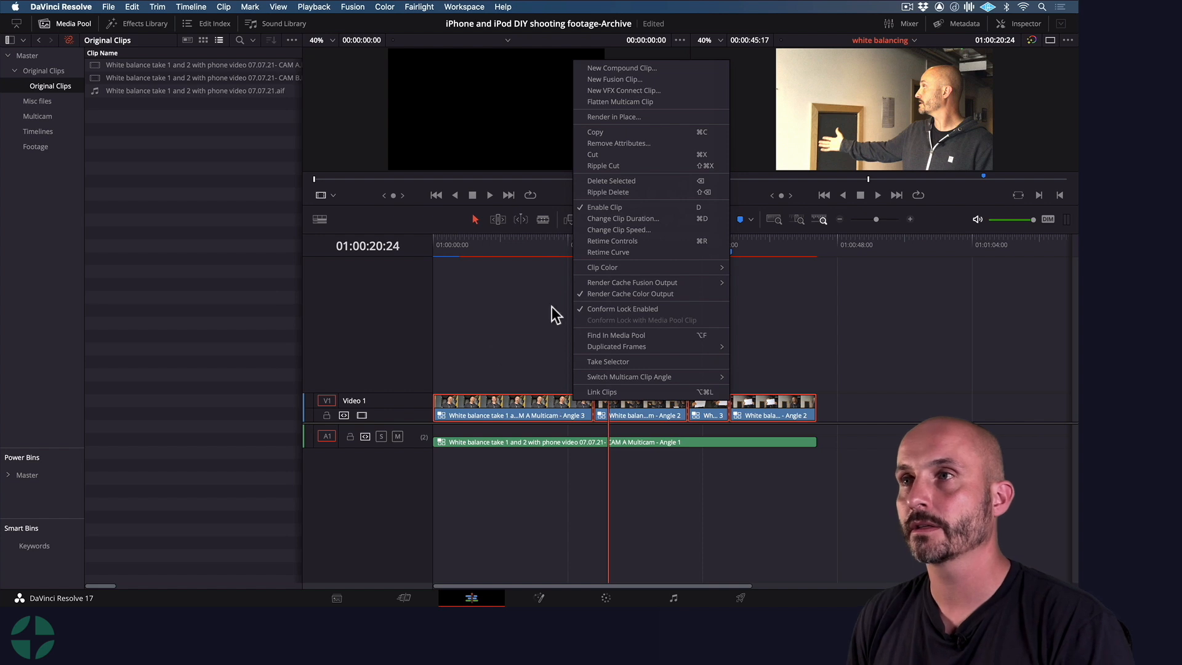
click(473, 373)
drag(466, 365, 805, 399)
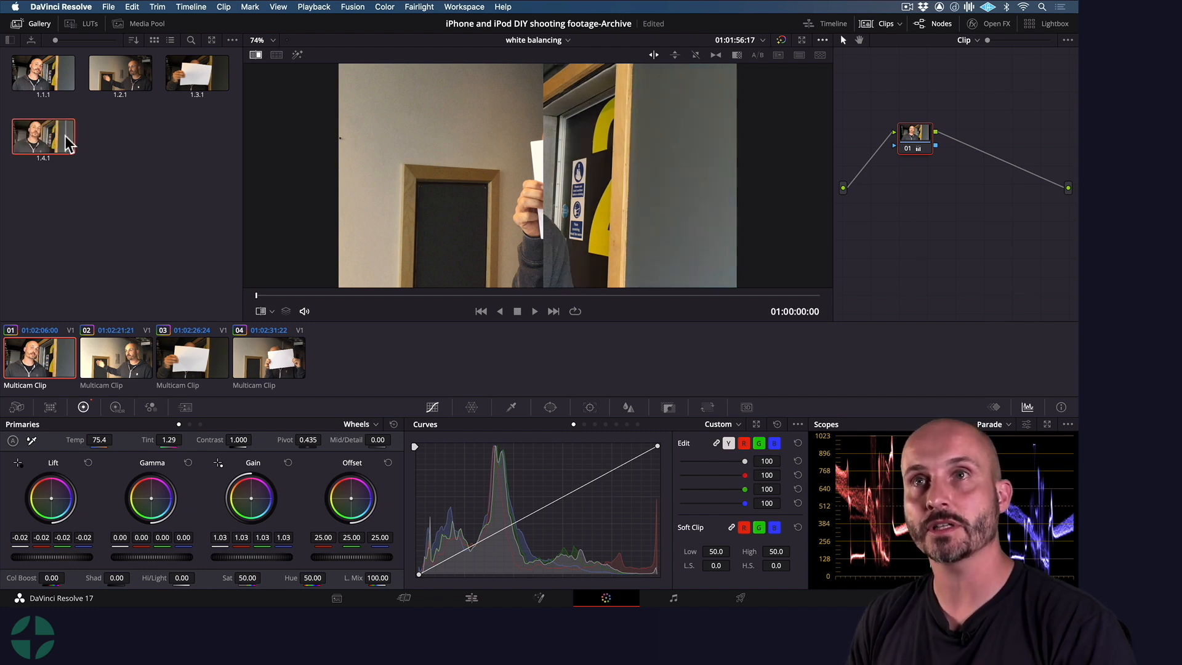
On the Color page, delete all the existing gallery stills and turn off the image wipe.
right_click(61, 73)
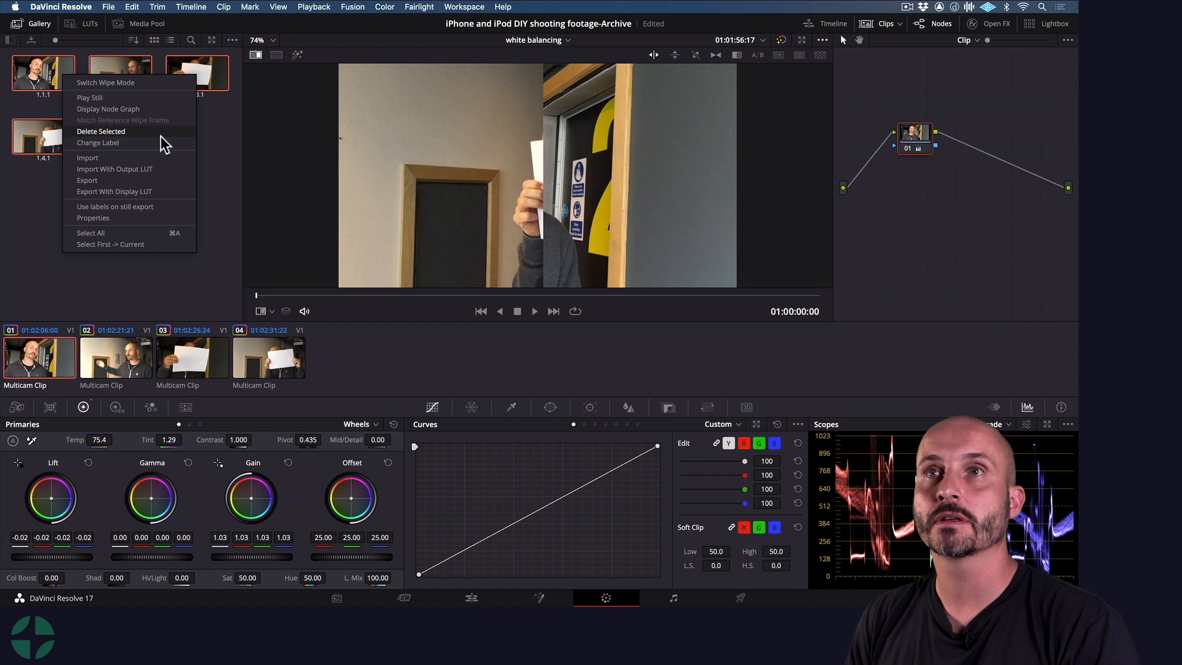
click(145, 134)
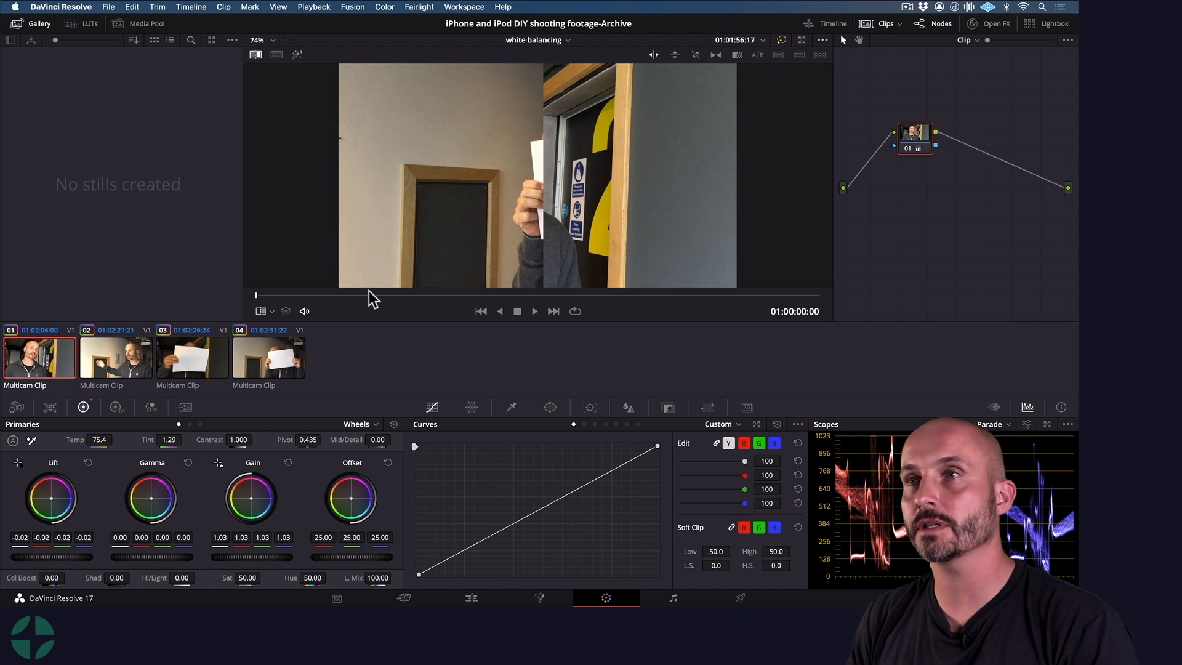
click(256, 54)
Grab a still of the first clip at 01:00:08:10 and label it "Final Cam A ref".
drag(443, 295, 502, 295)
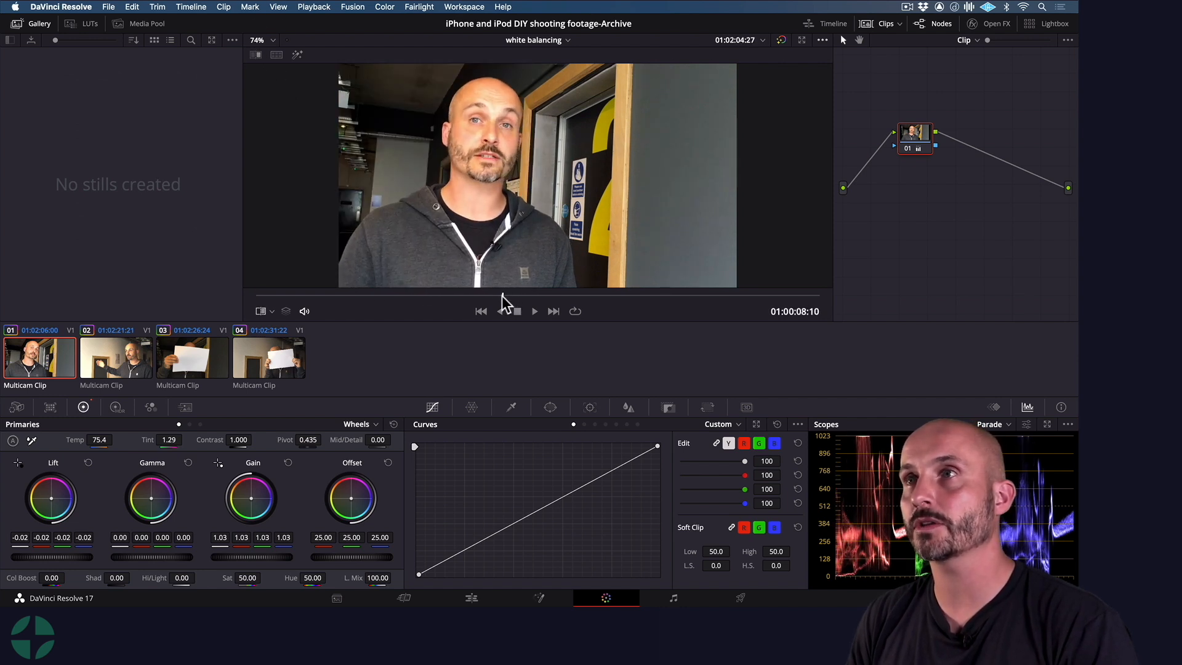
right_click(519, 150)
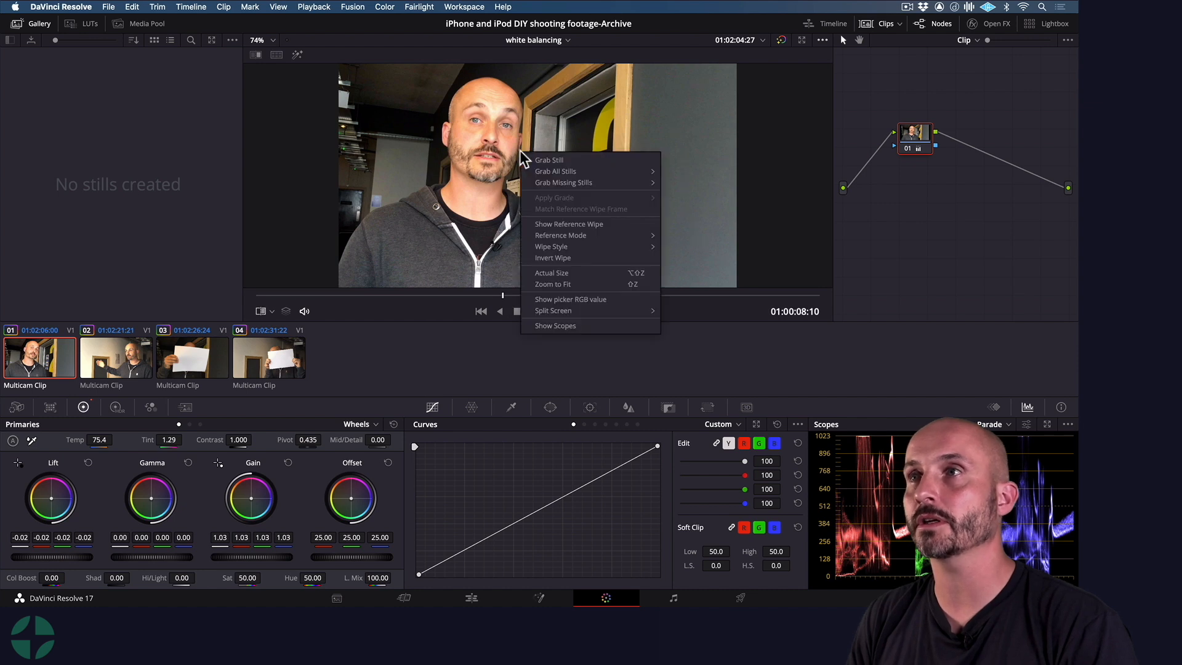
click(559, 158)
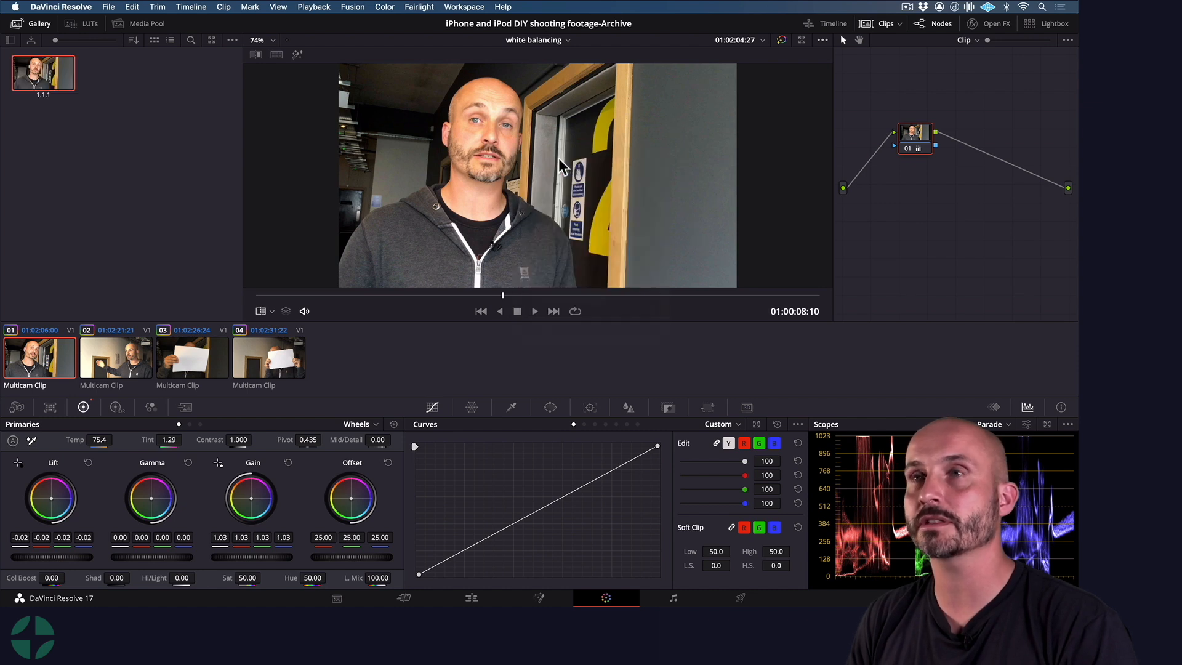
right_click(47, 79)
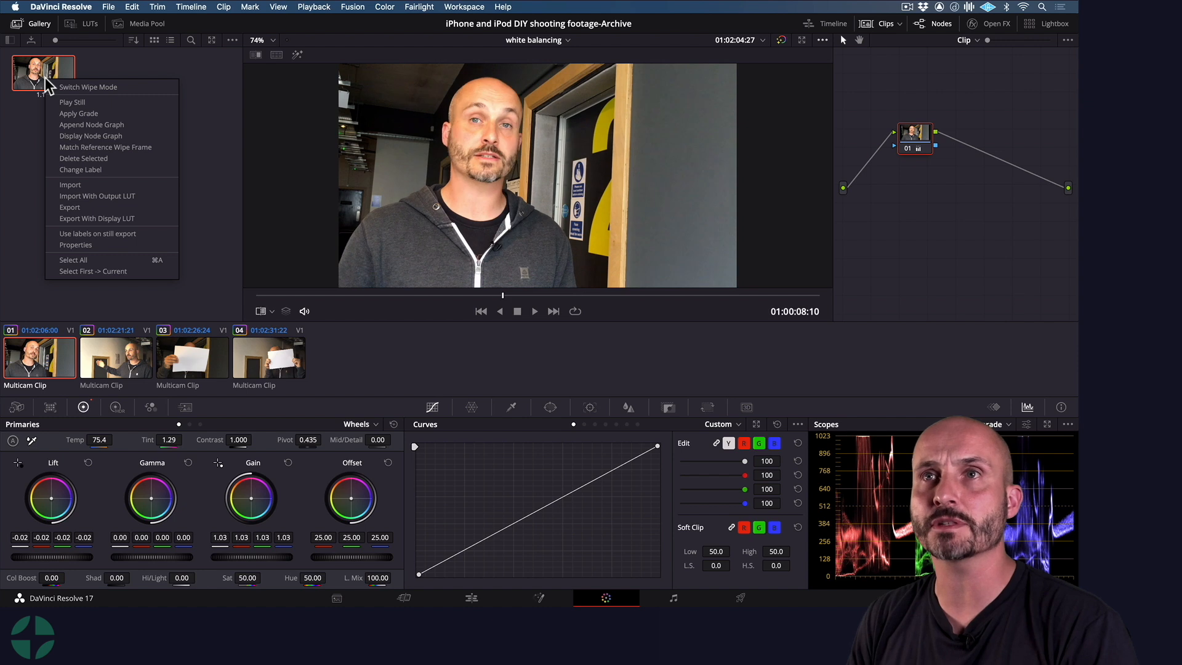
click(131, 164)
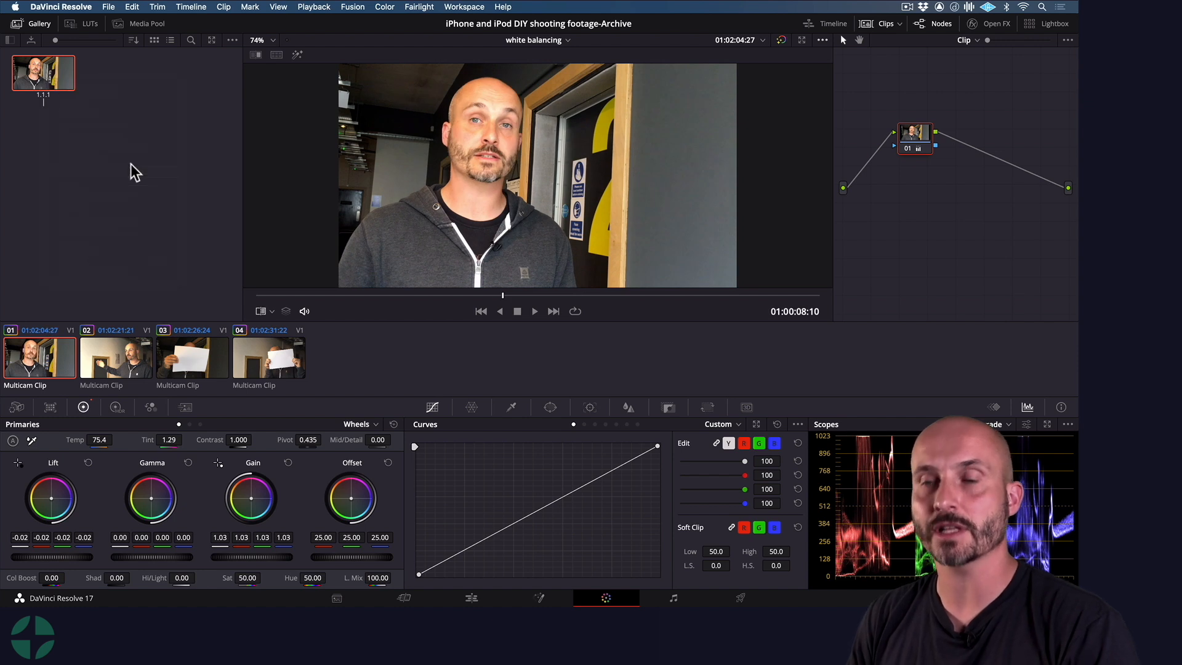
text(F)
text(l Cam A ref)
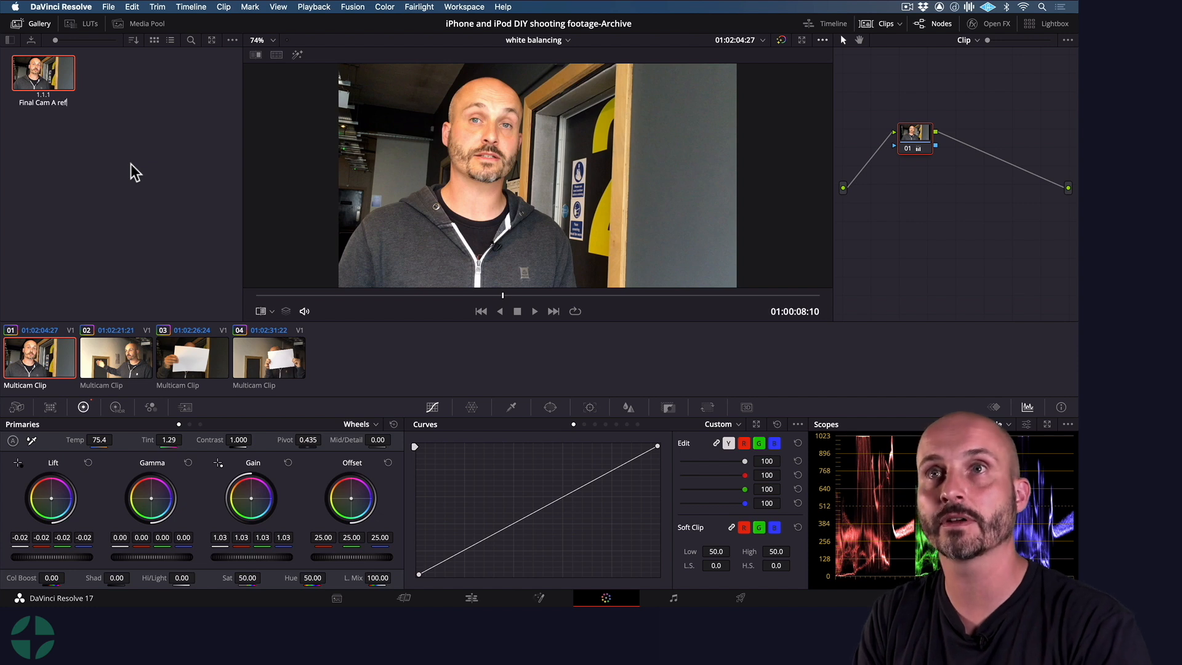
key(Return)
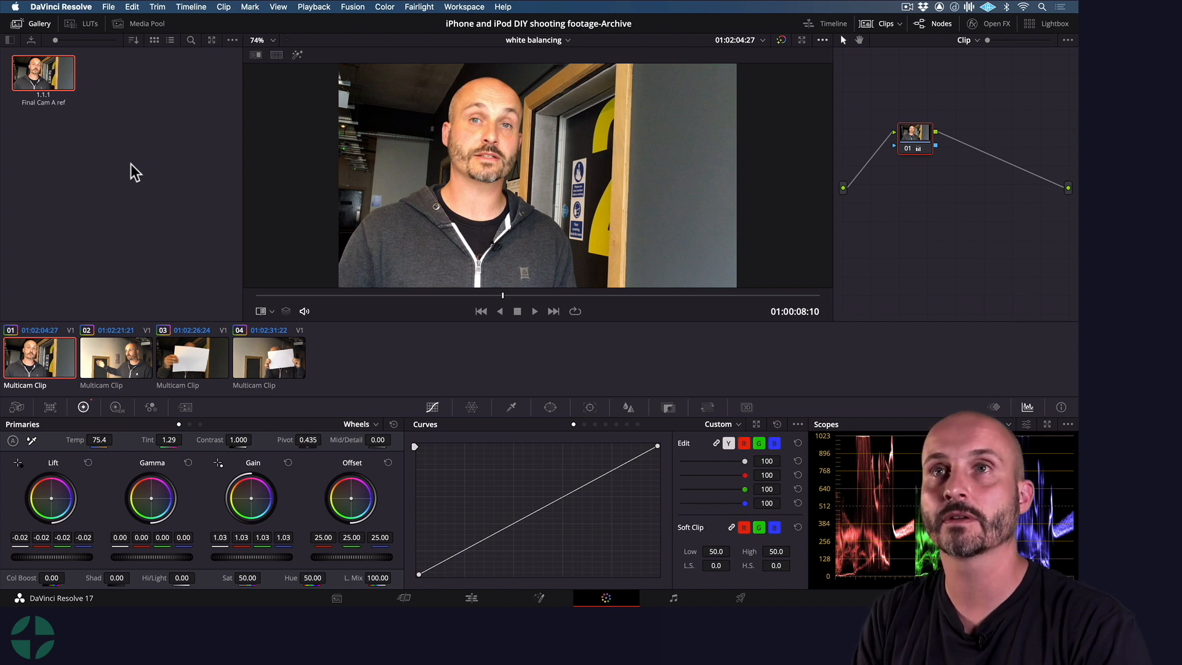
Grab a still of the second clip at 01:00:24:26 and label it "Final Cam B ref".
click(132, 357)
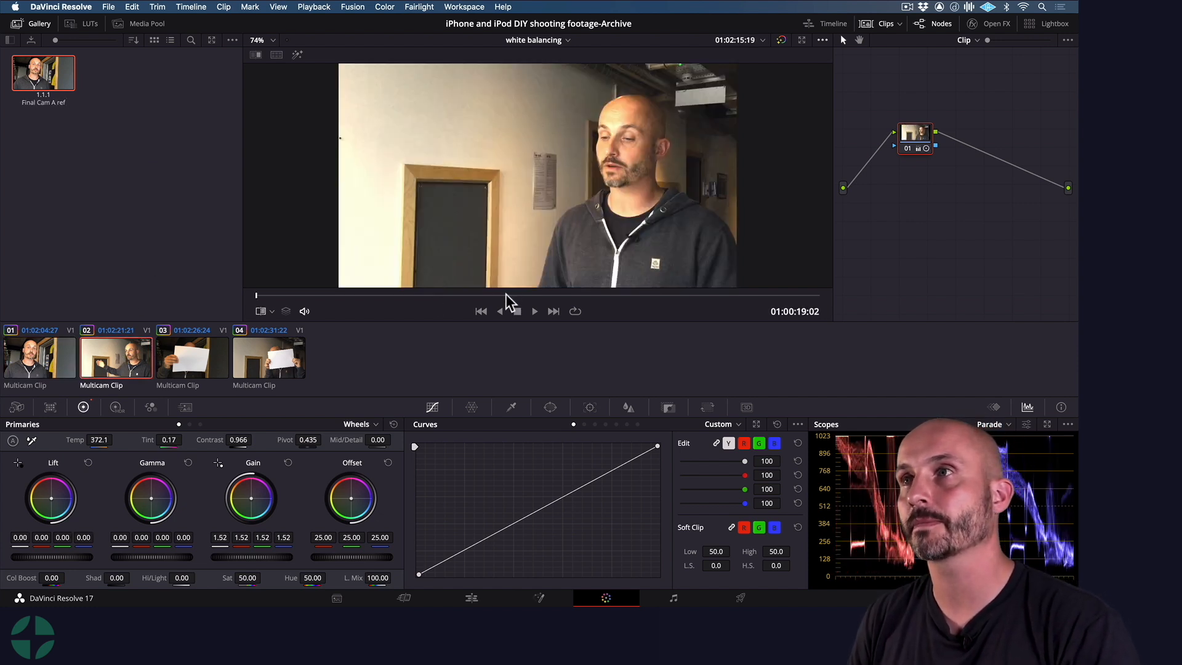
drag(504, 294, 549, 298)
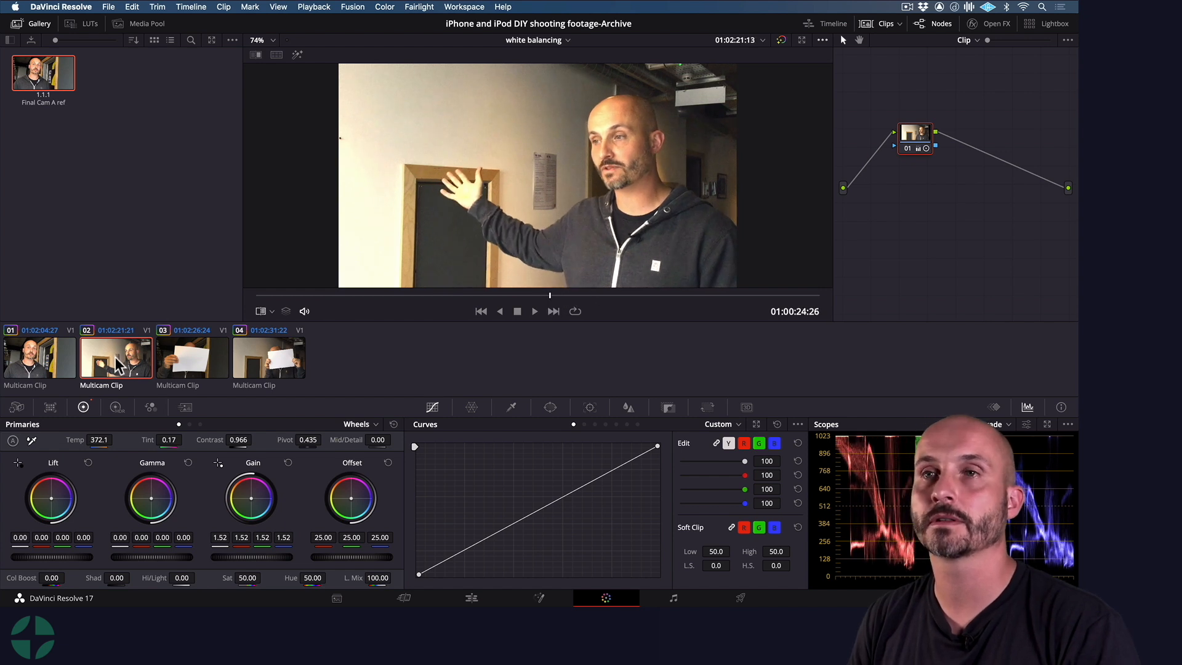
right_click(526, 158)
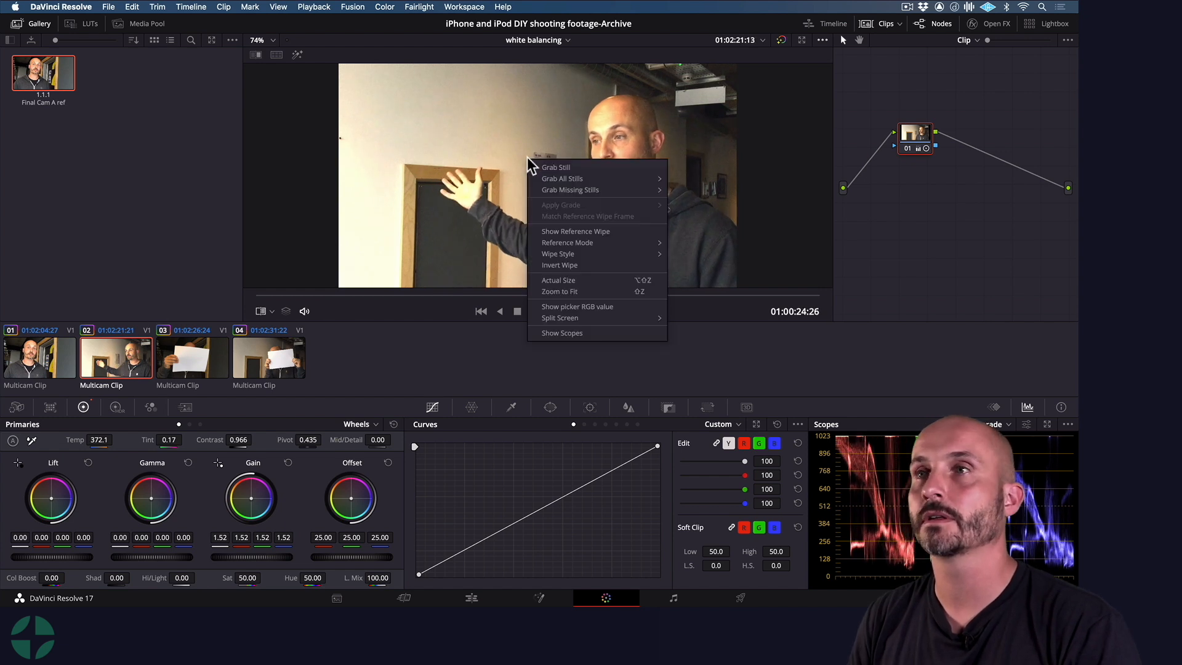
click(596, 165)
right_click(112, 75)
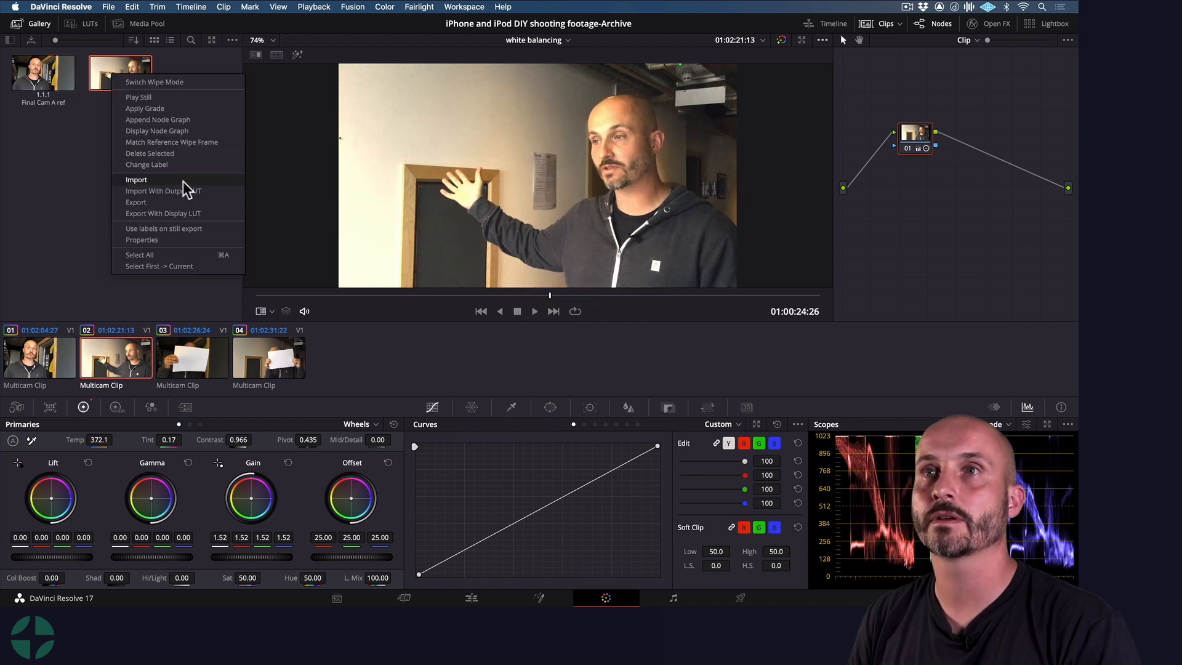
click(185, 165)
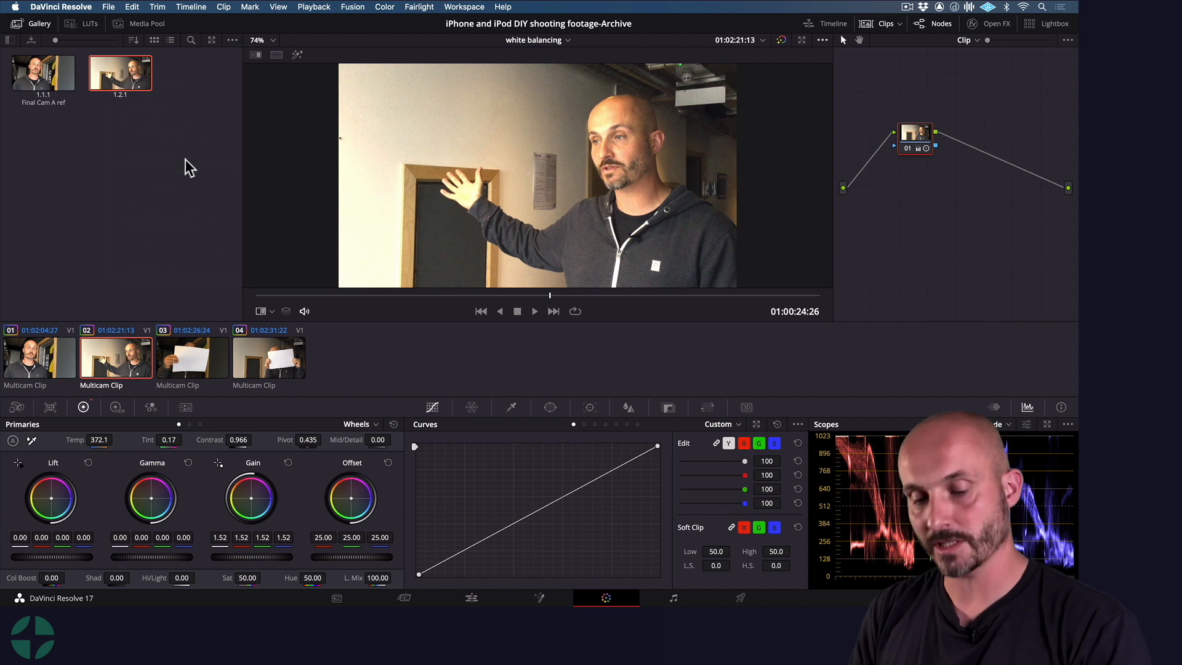
text(Fin)
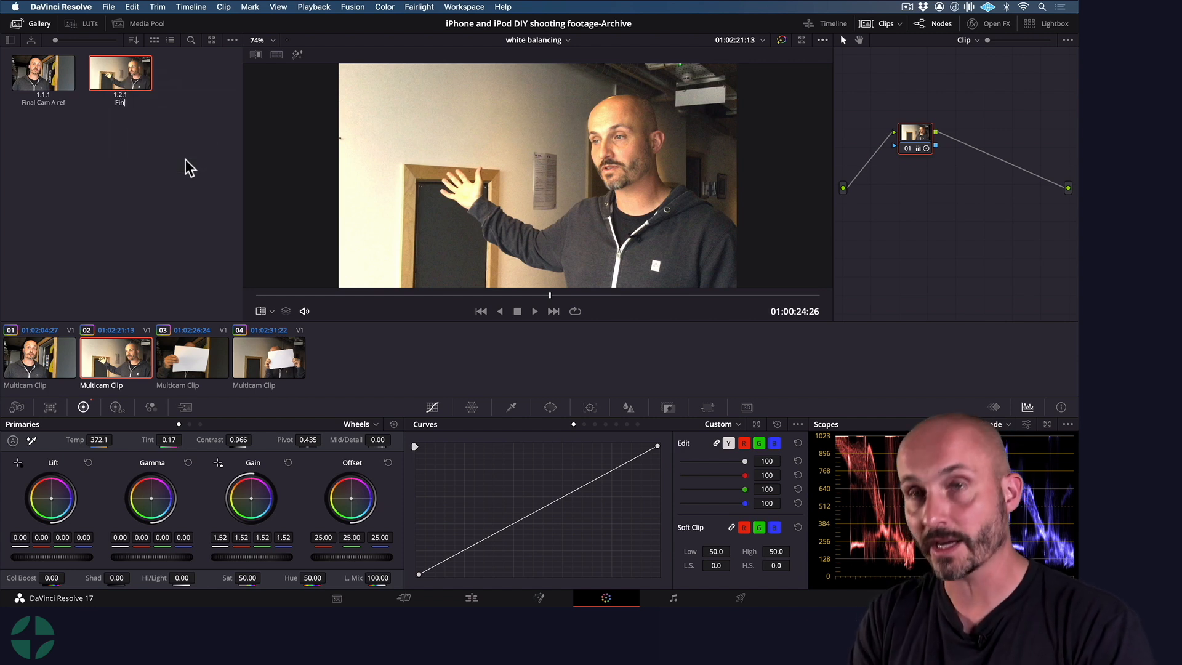
text(al Cam B ref)
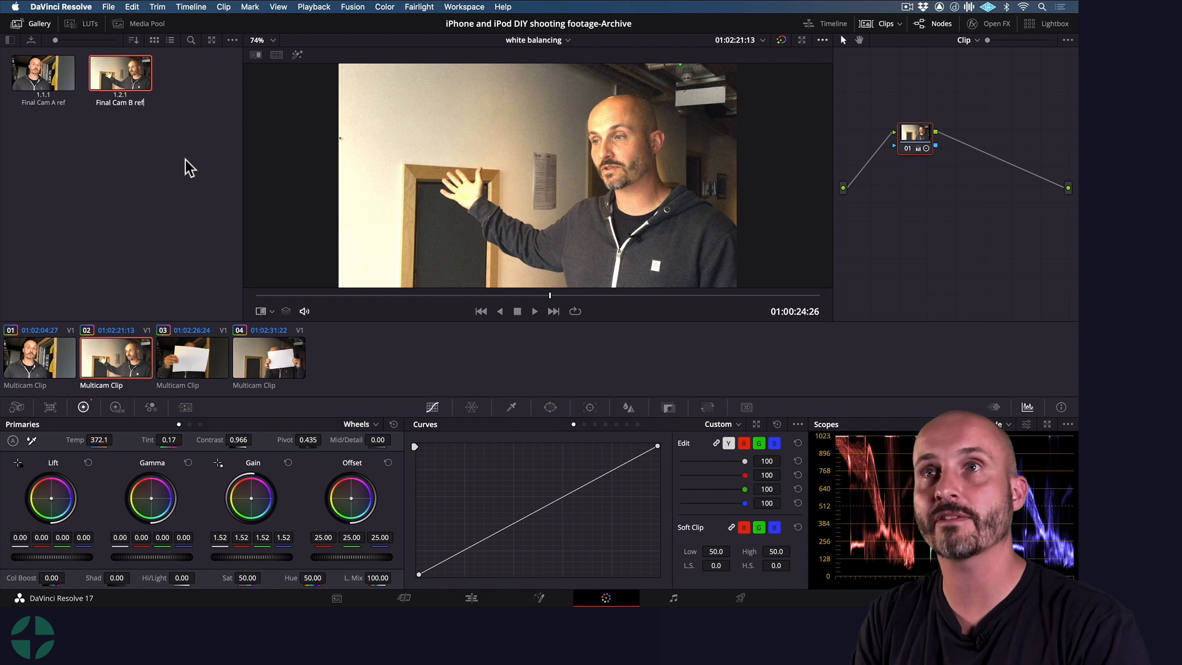
key(Return)
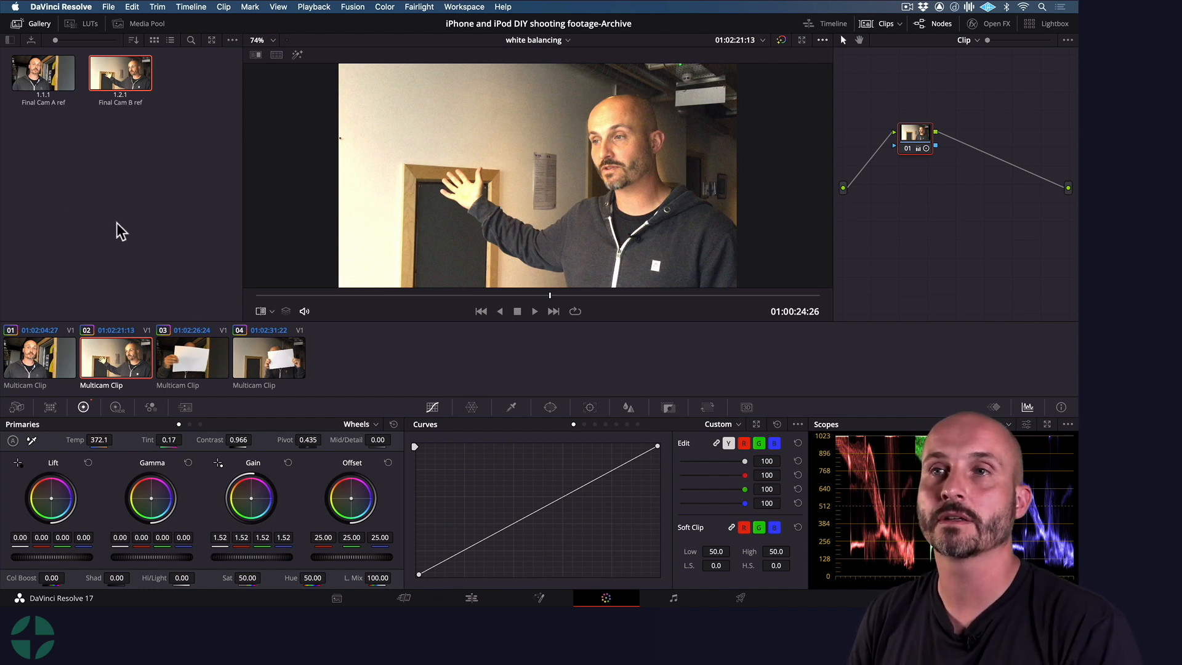
Apply the grade of the "Final Cam A ref" still to the third clip.
click(174, 354)
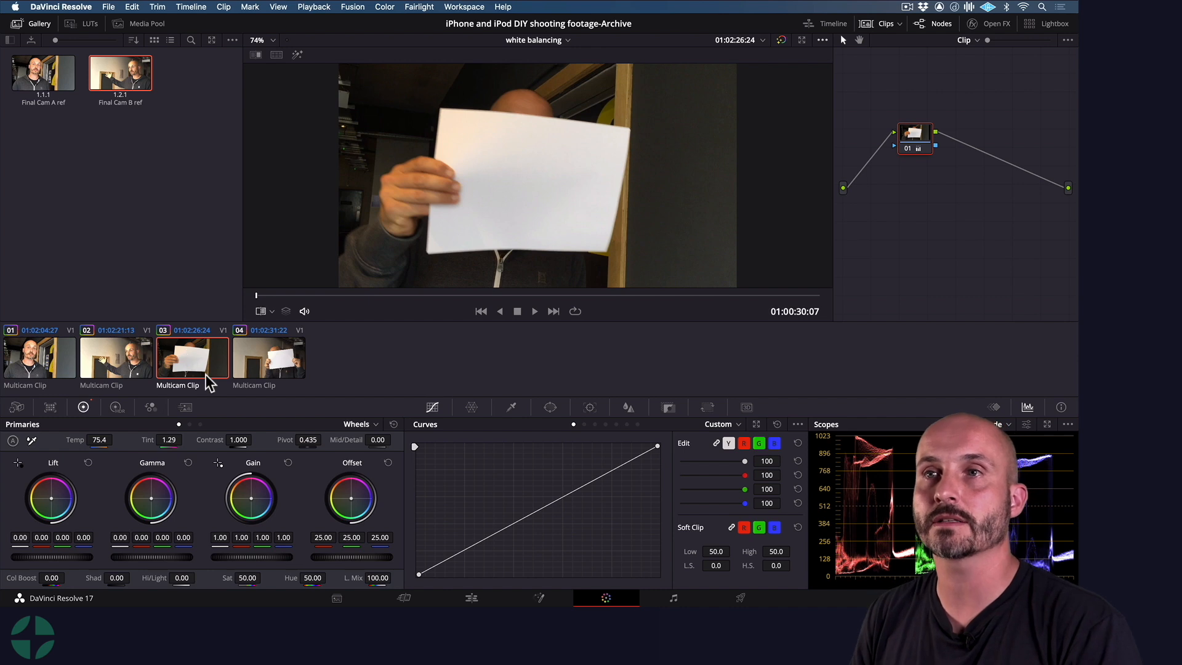
click(62, 74)
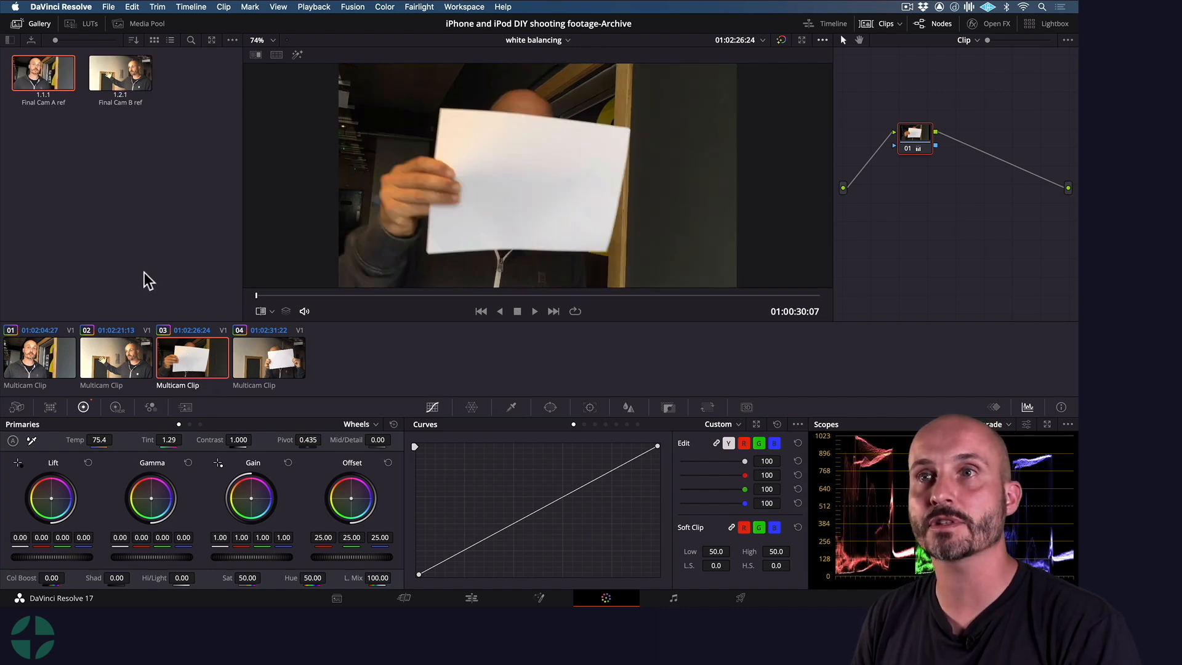
right_click(51, 75)
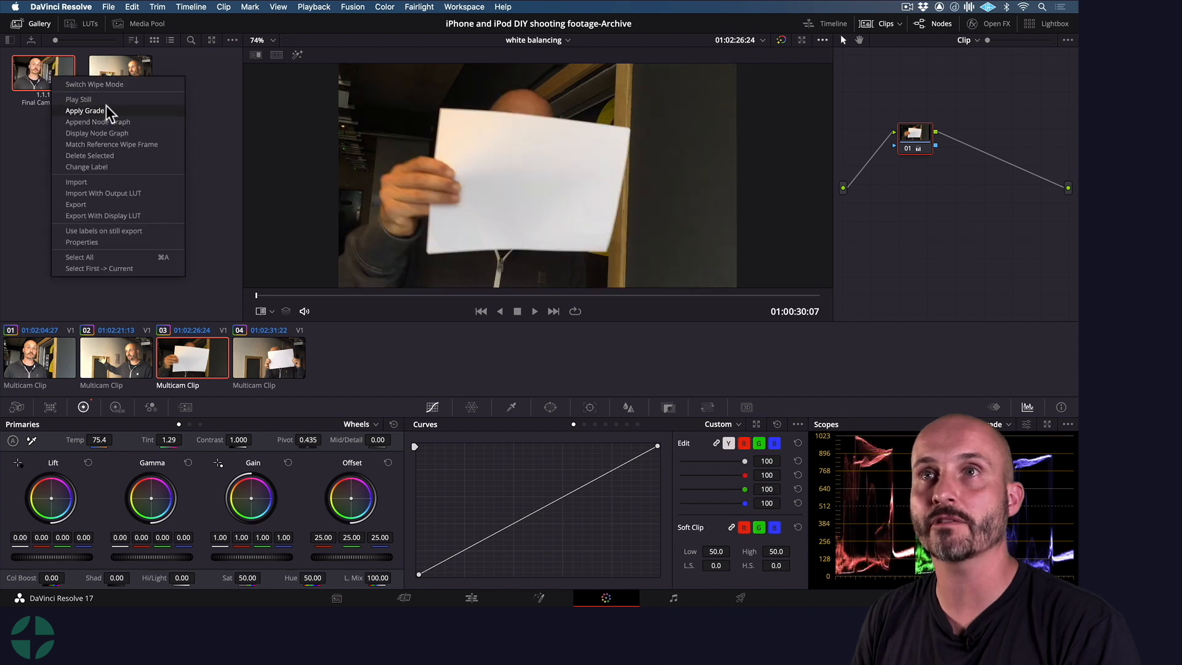
click(86, 111)
Apply the grade of the "Final Cam B ref" still to the fourth clip.
click(269, 357)
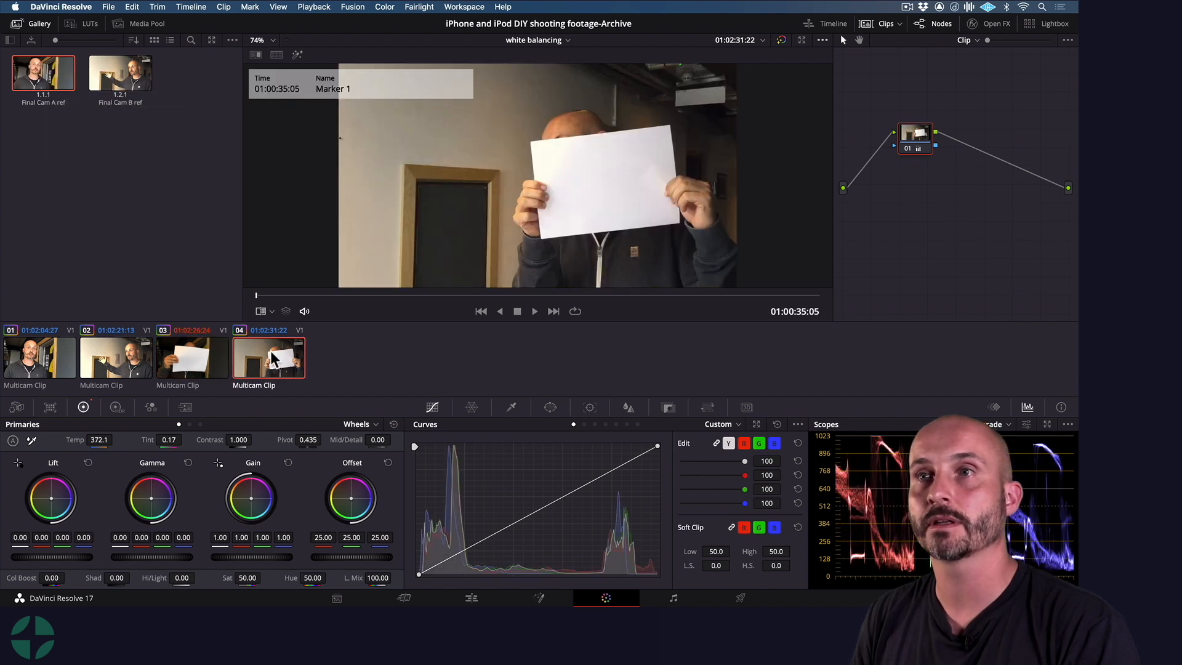
click(120, 76)
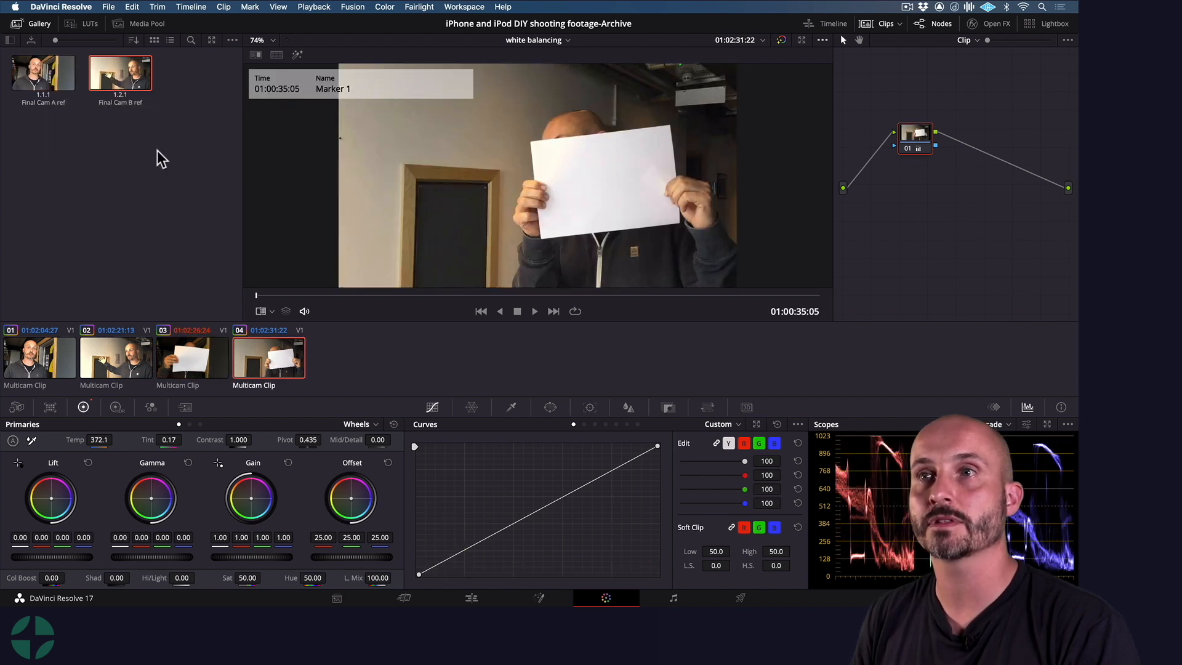
right_click(125, 71)
click(183, 101)
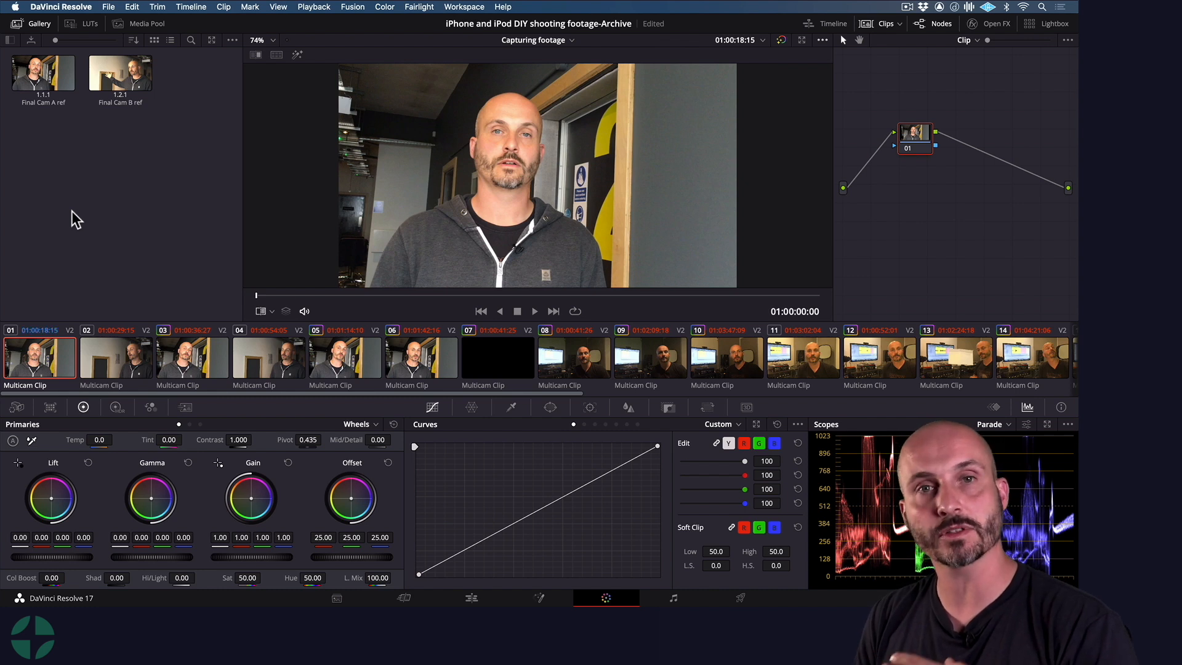
In the Capturing footage timeline, apply the "Final Cam A ref" grade to Cam A clips 01, 03, 05, 06, 16, 24 and 25.
click(53, 76)
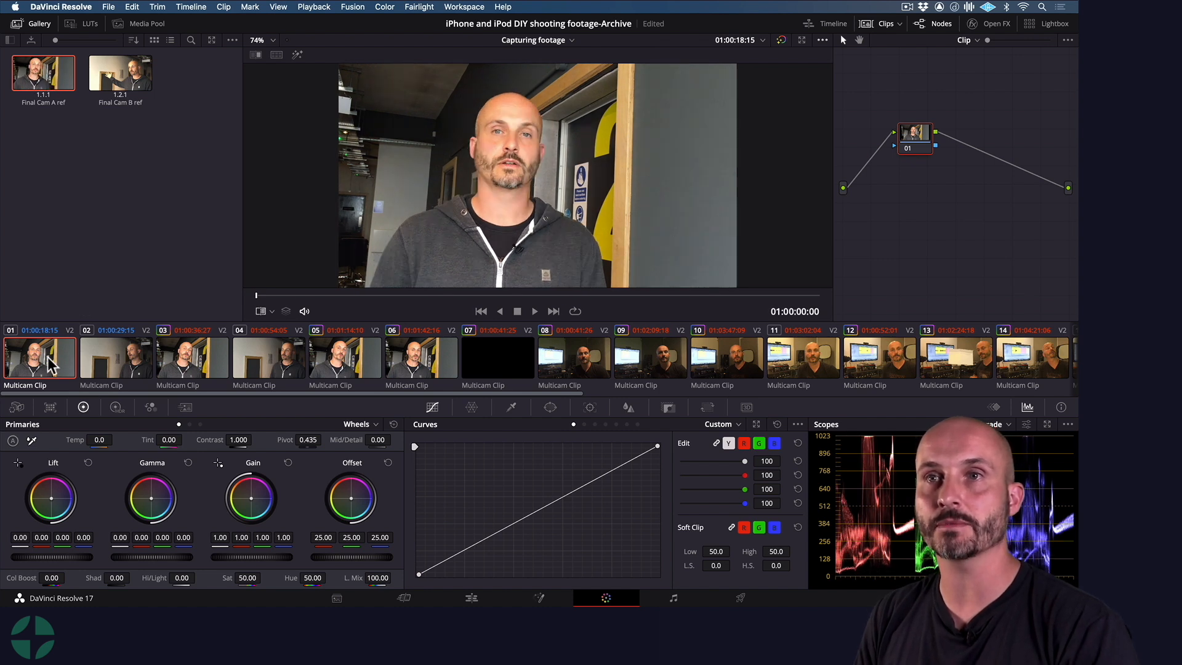
super+click(345, 361)
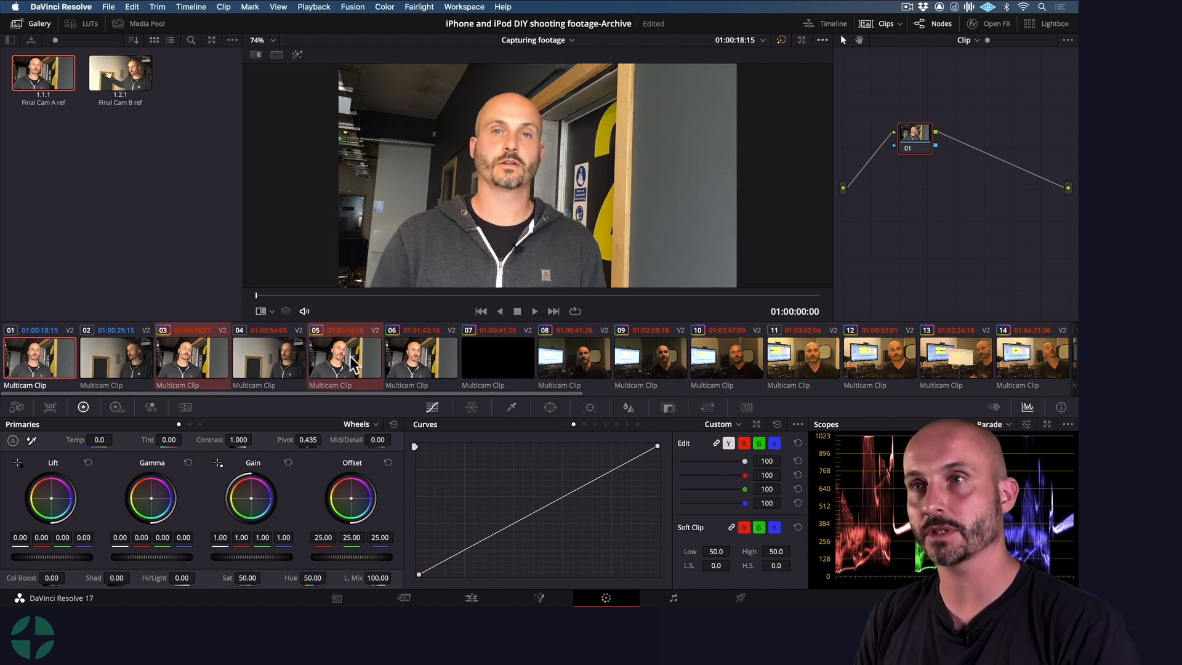
super+click(418, 363)
scroll(722, 345, right, 10)
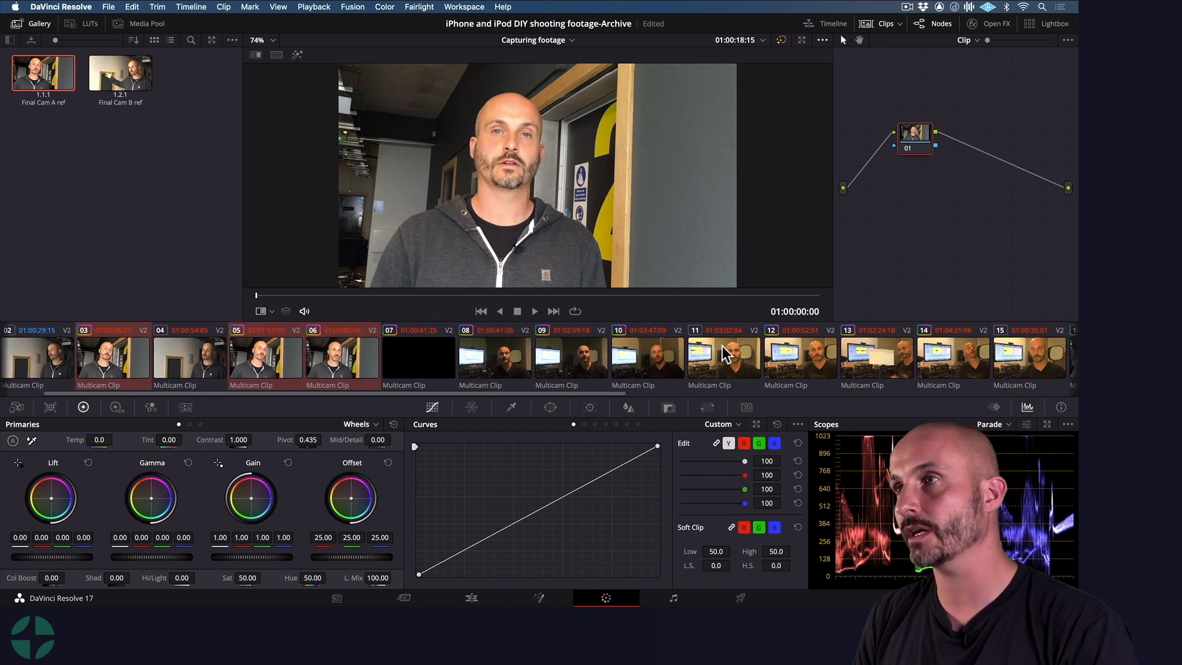
scroll(724, 348, right, 4)
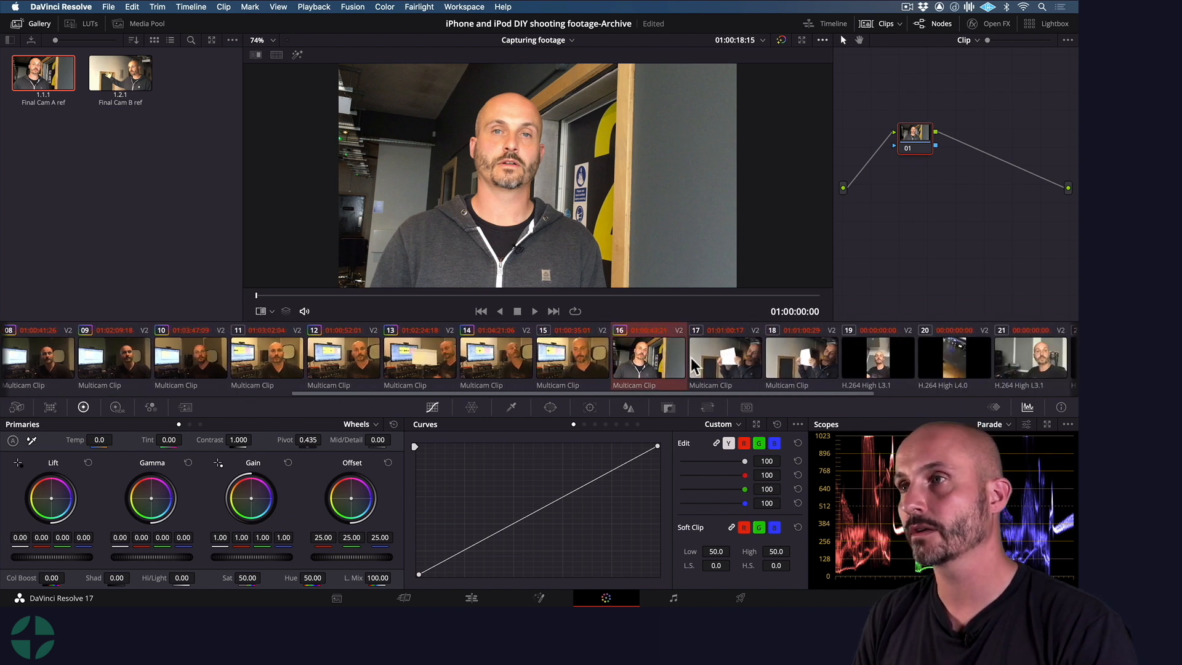
scroll(743, 359, right, 6)
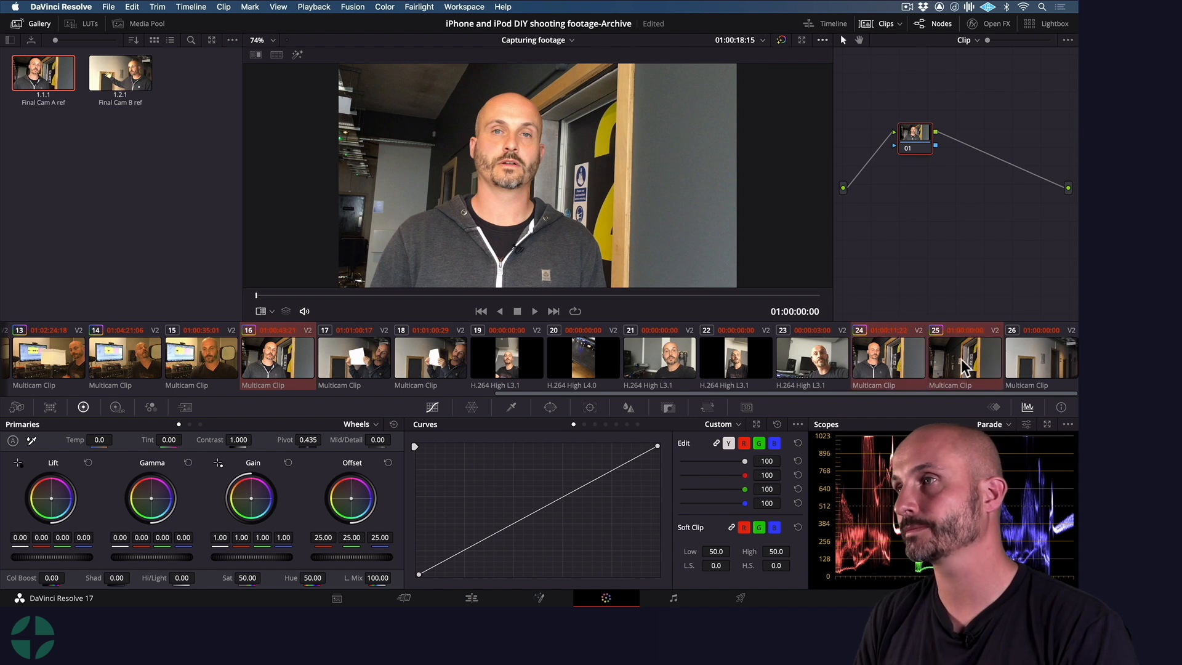
scroll(964, 366, left, 3)
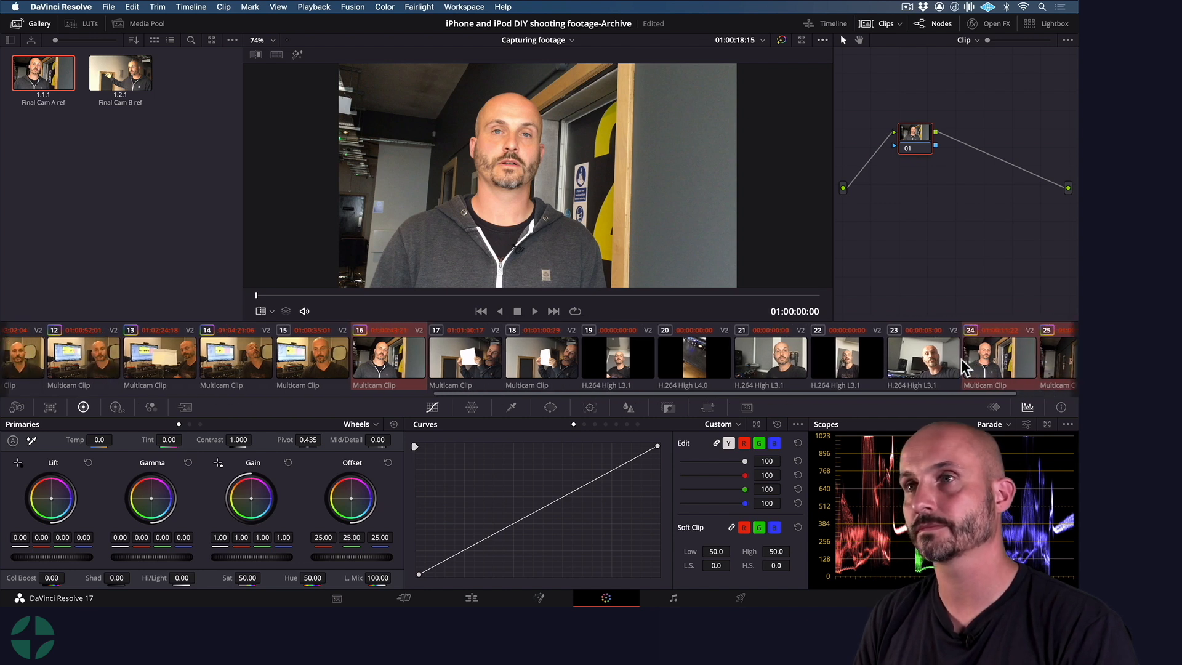
scroll(963, 365, left, 8)
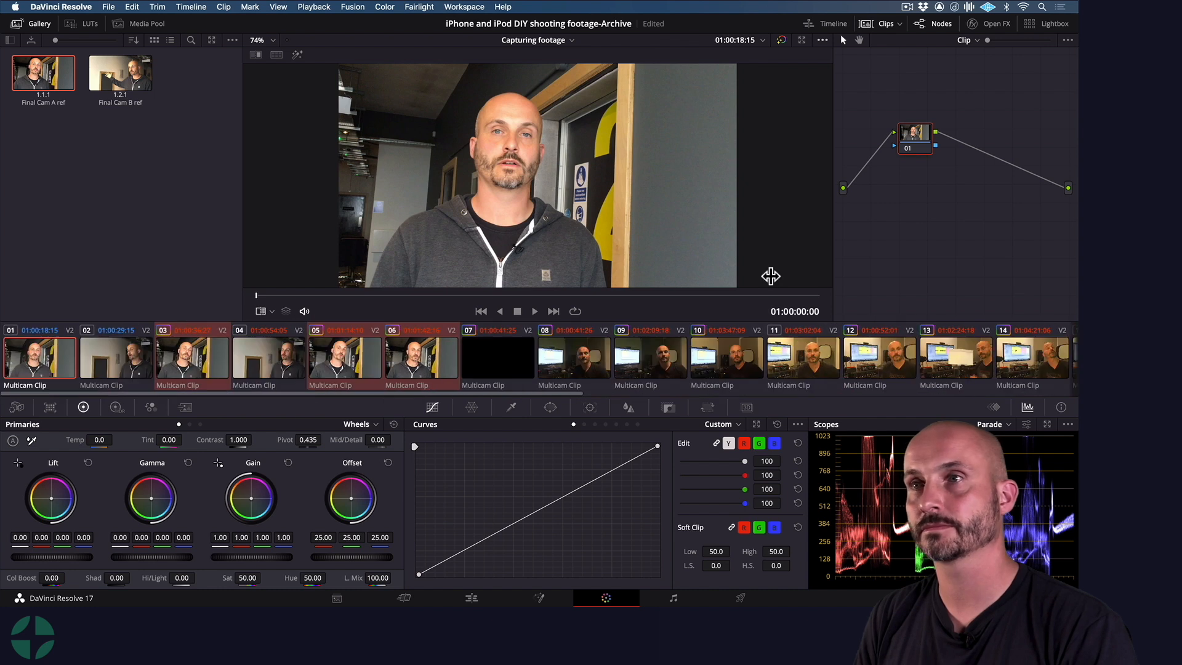
right_click(51, 84)
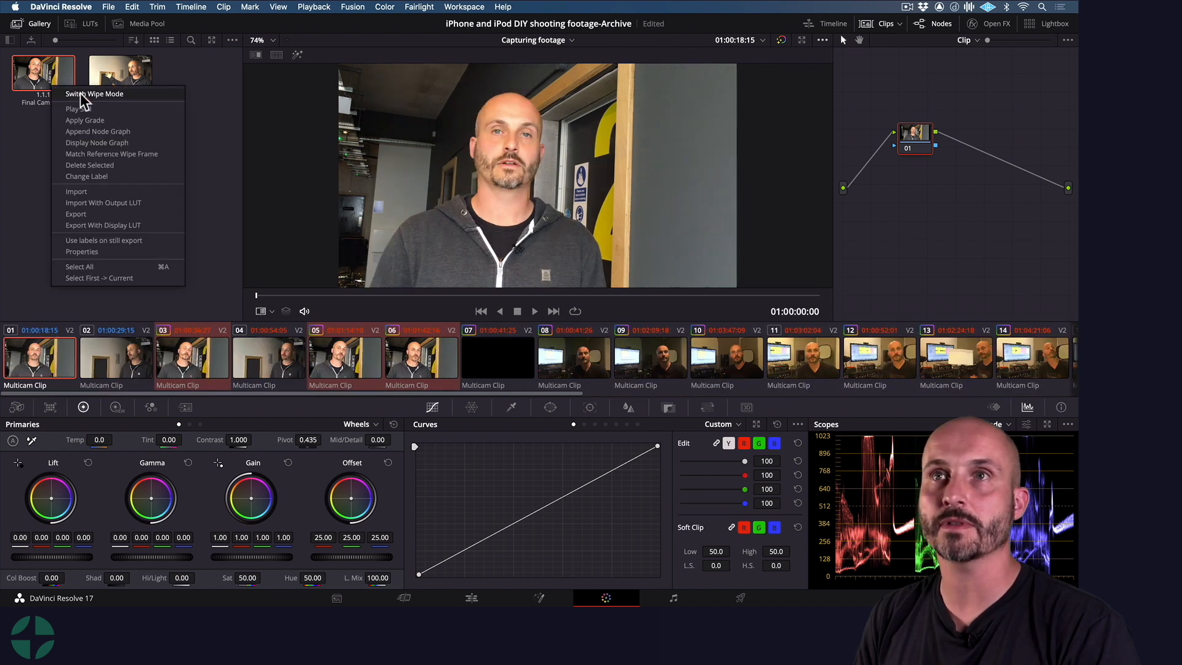
click(112, 118)
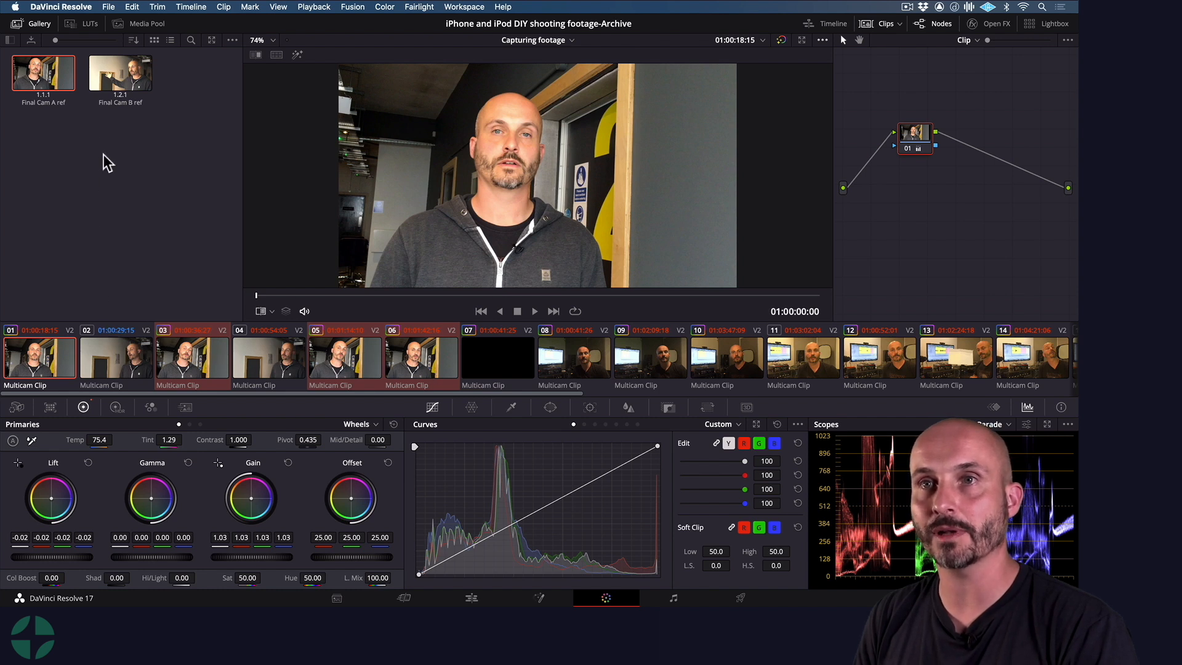
Apply the grade of the "Final Cam B ref" still to Cam B clips 02, 04, 17, 18 and 26.
click(111, 78)
click(132, 359)
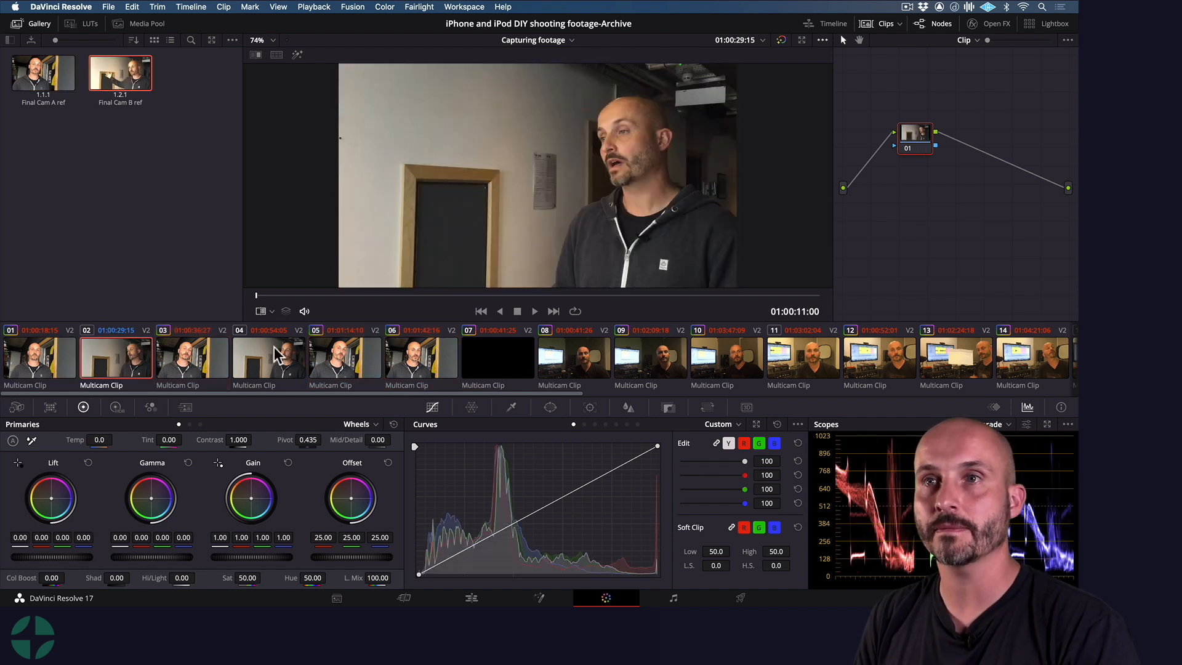
scroll(608, 363, right, 10)
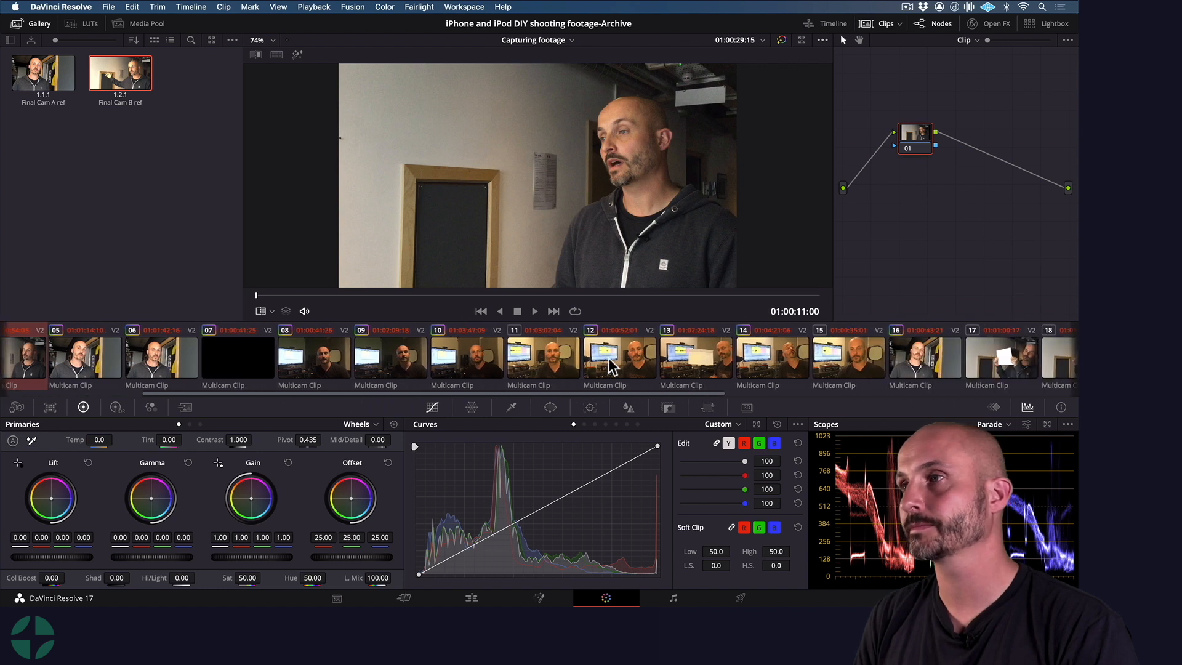
scroll(608, 364, right, 3)
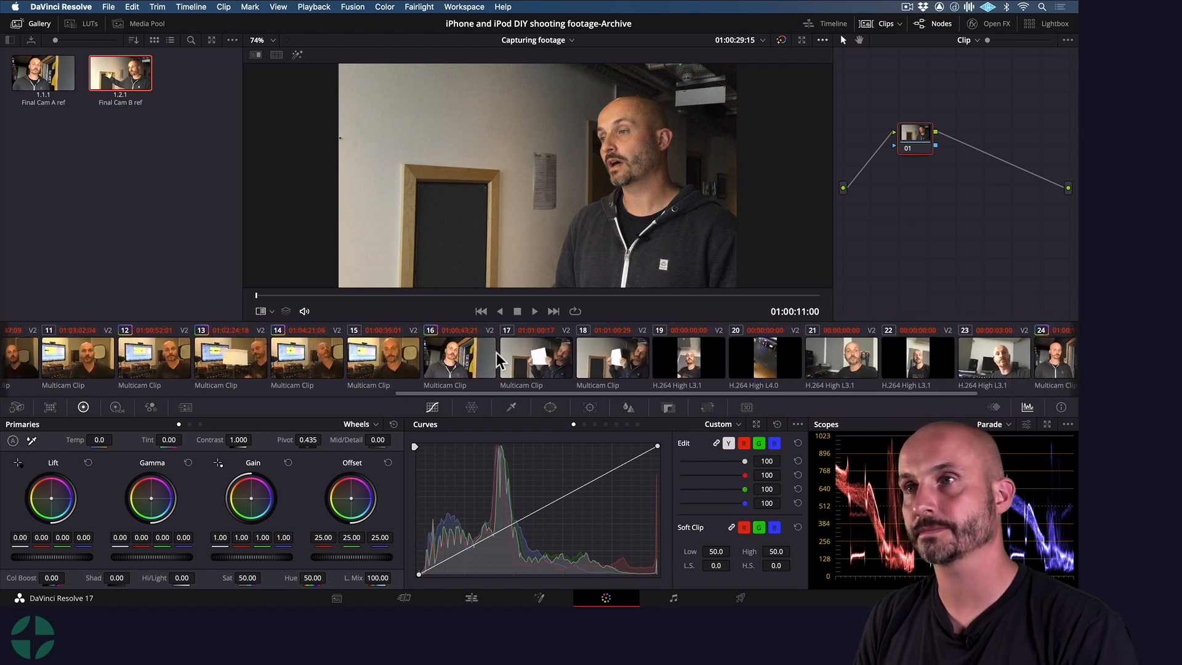
super+click(556, 363)
super+click(613, 363)
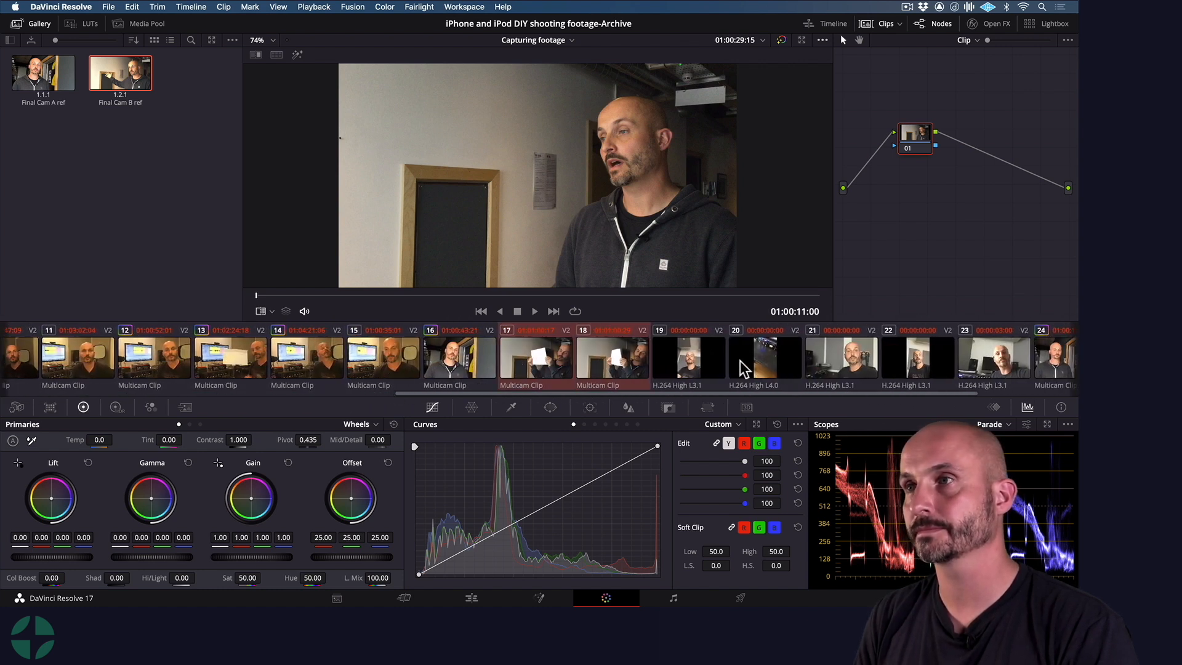
scroll(741, 363, right, 3)
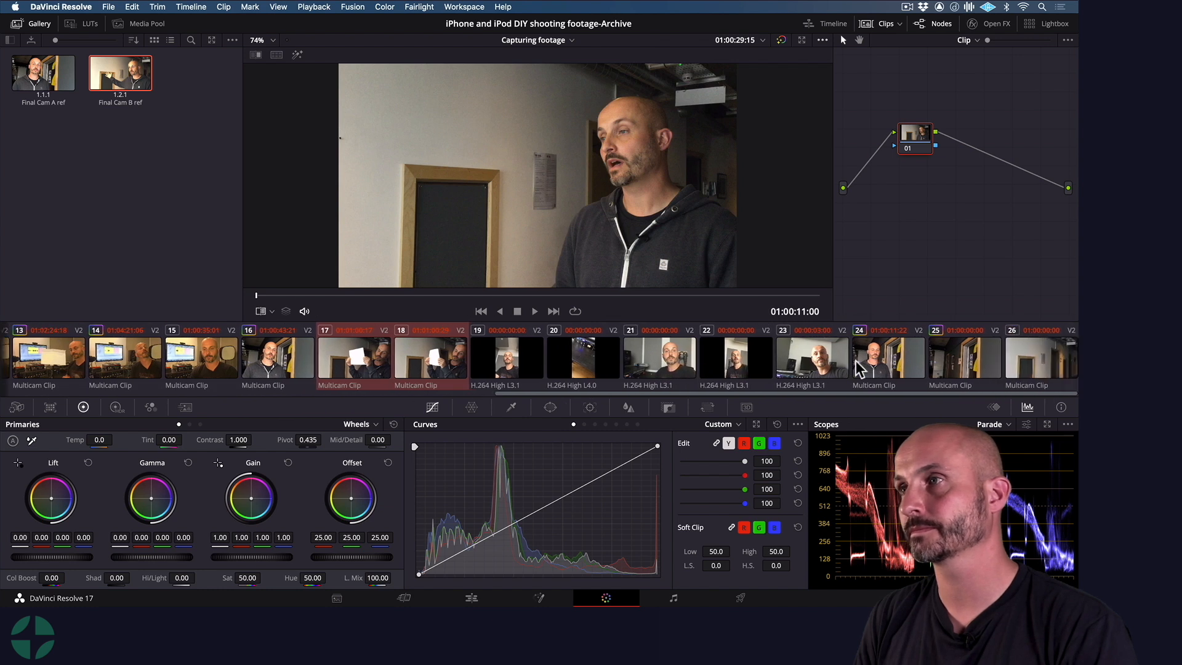
super+click(1042, 357)
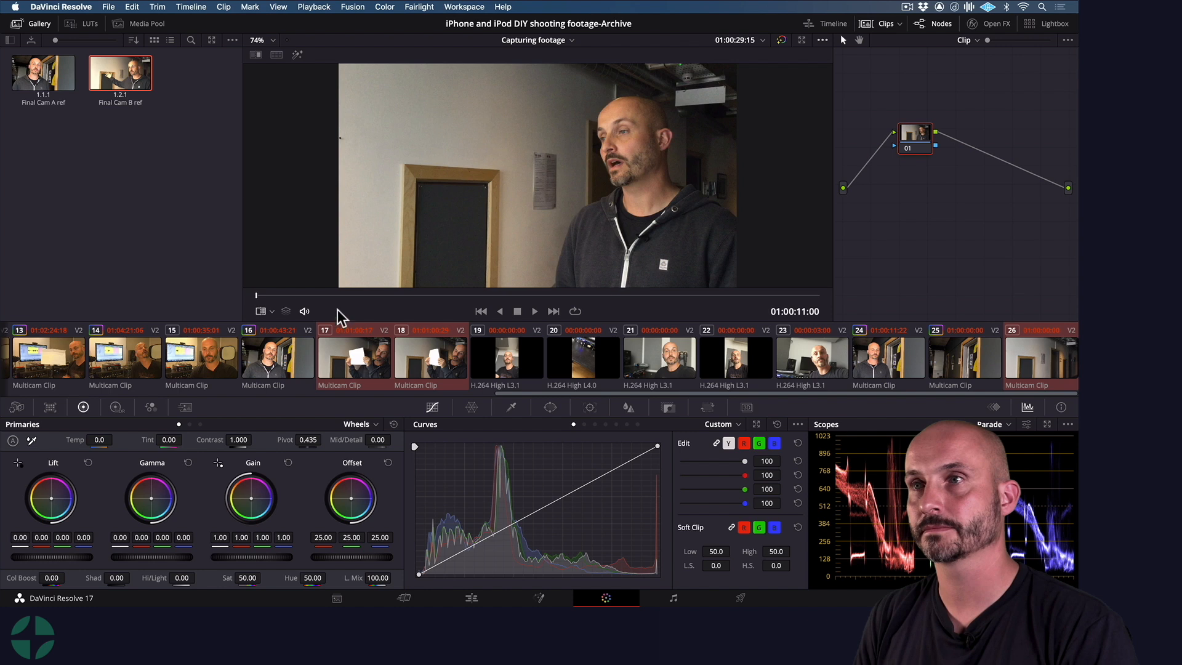
right_click(130, 81)
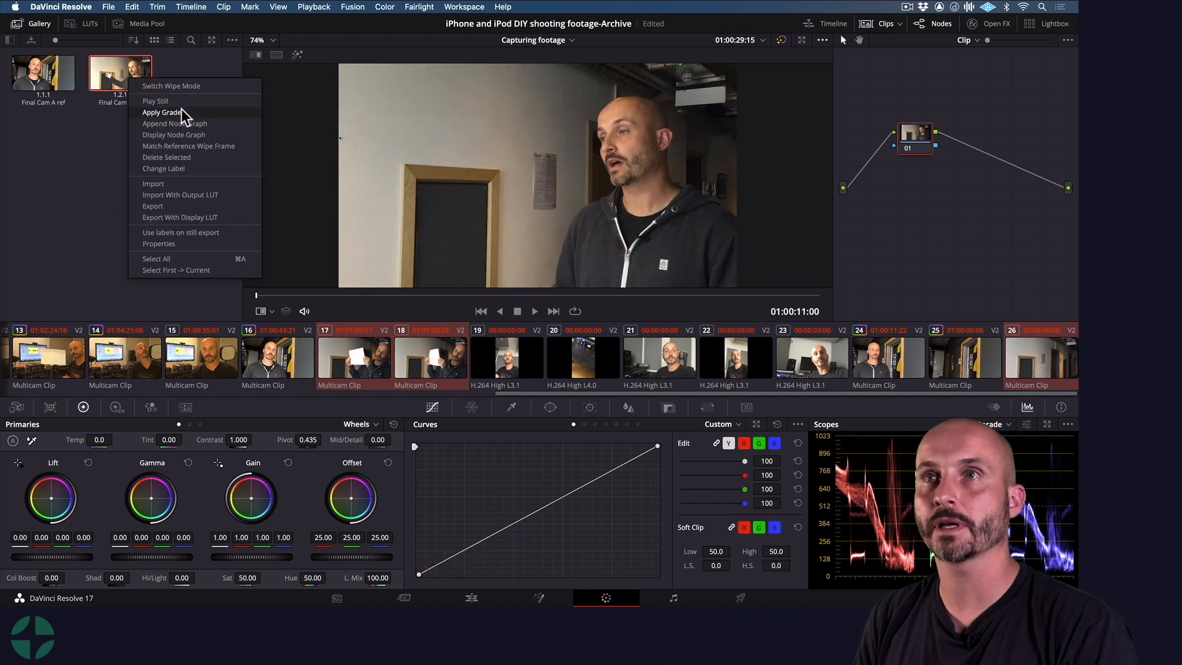
click(182, 113)
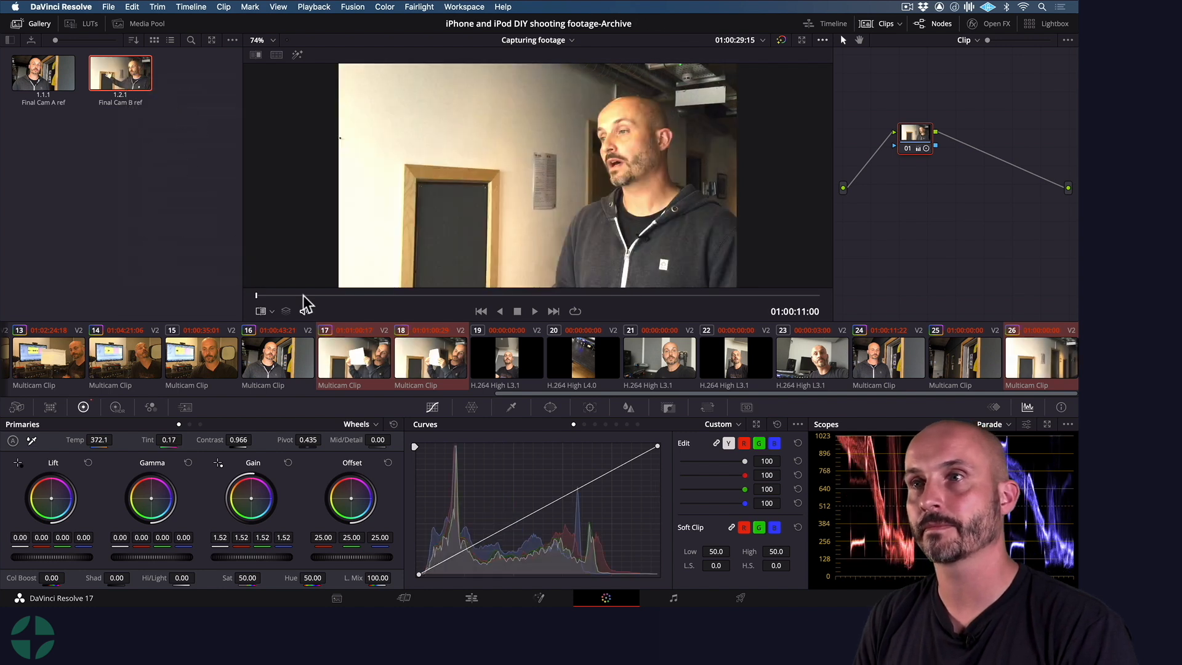
Scrub through the second clip to check its grade and return to the first clip for comparison.
scroll(343, 364, left, 10)
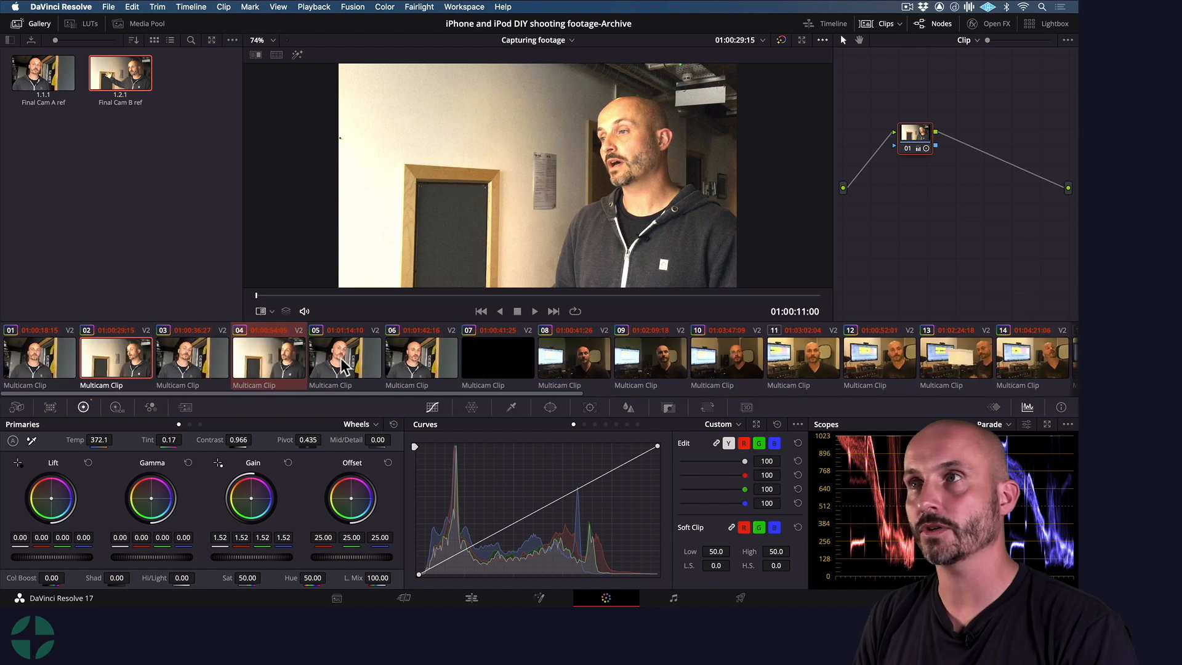
drag(349, 295, 524, 281)
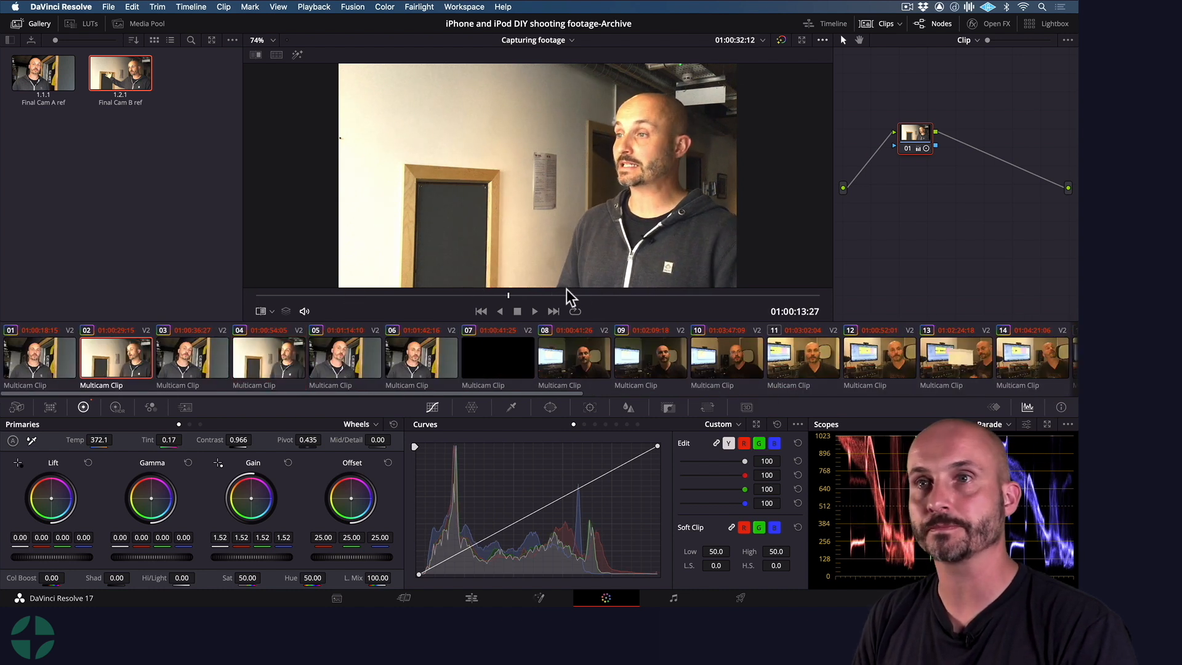
key(Up)
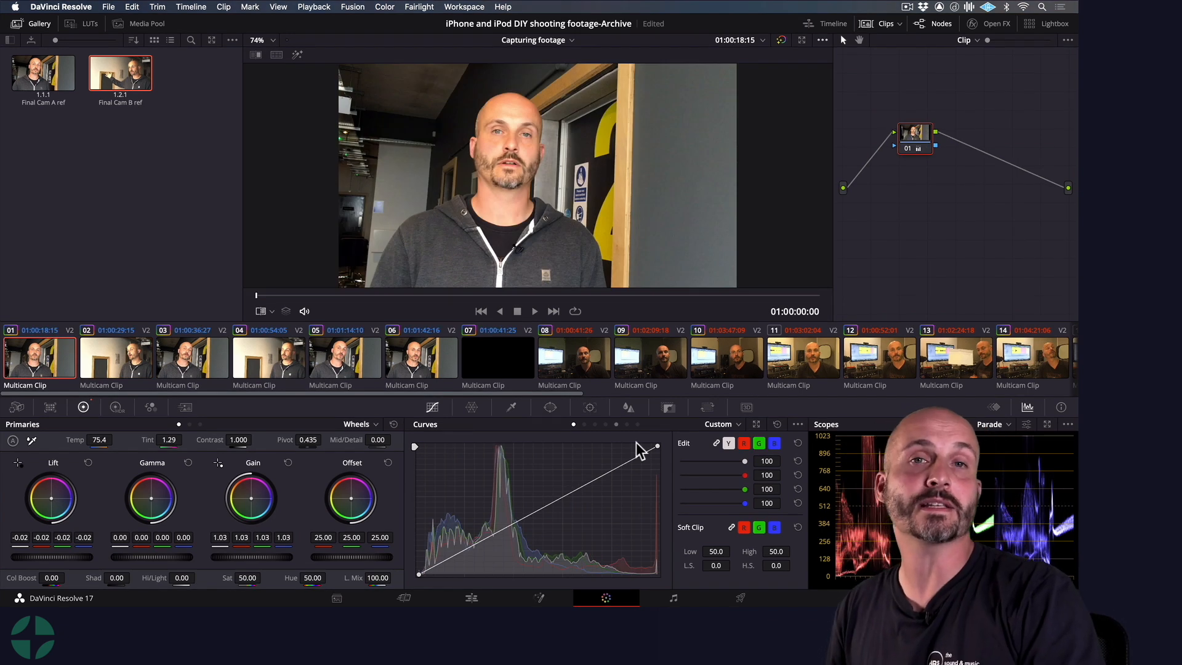